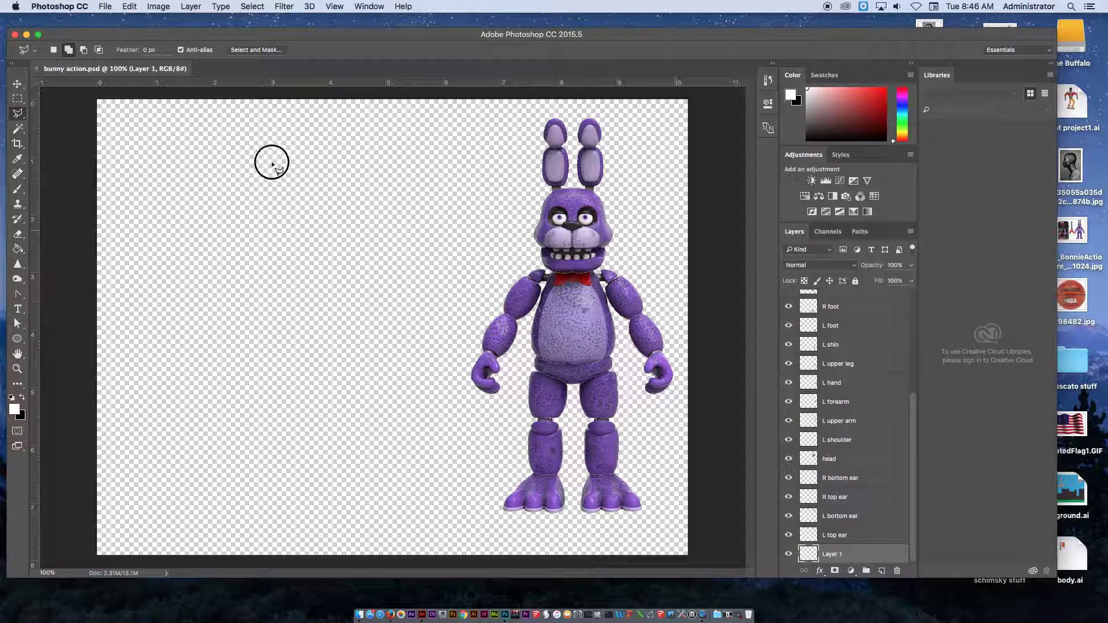
- Float the Layers panel and toggle R hand, R forearm, R upper arm and R shoulder to identify them
left_click_drag(791, 234, 191, 61)
left_click_drag(347, 430, 339, 332)
left_click(219, 134)
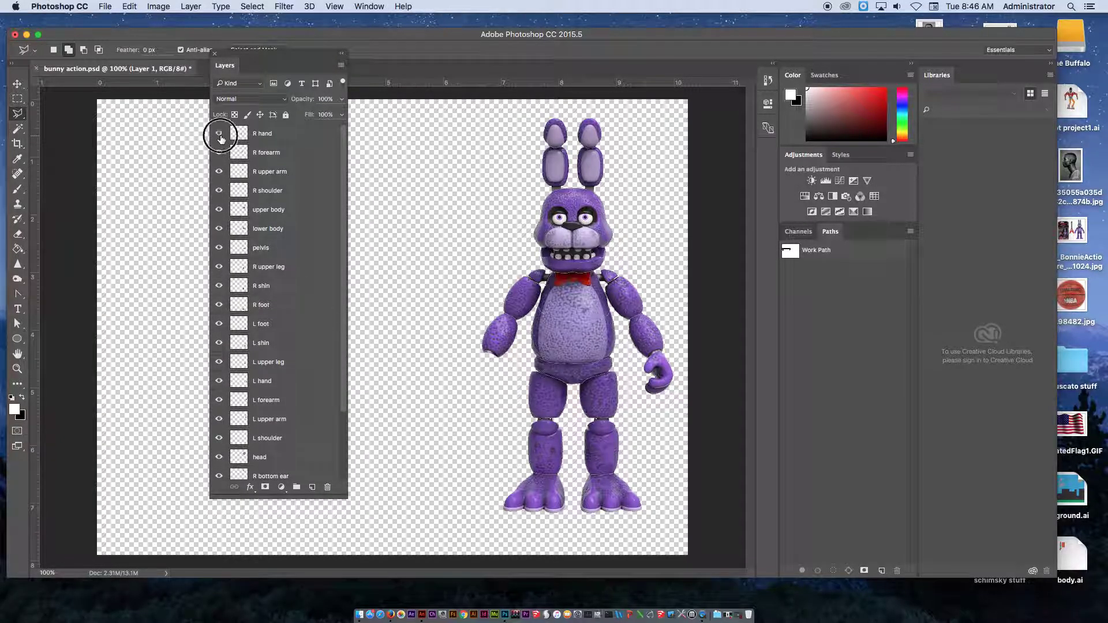
left_click(219, 133)
left_click(219, 152)
left_click(220, 153)
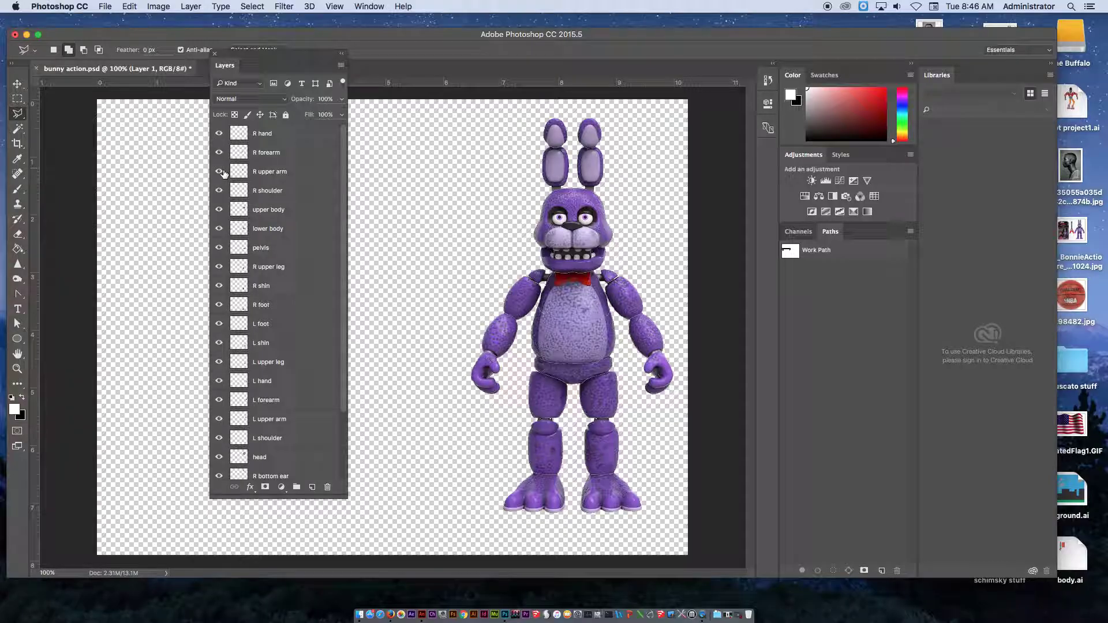
left_click(220, 172)
left_click(219, 172)
left_click(220, 191)
left_click(220, 191)
- Toggle the upper body, lower body, pelvis and R upper leg layers to check each part
left_click(219, 209)
left_click(220, 209)
left_click(219, 228)
left_click(219, 228)
left_click(219, 248)
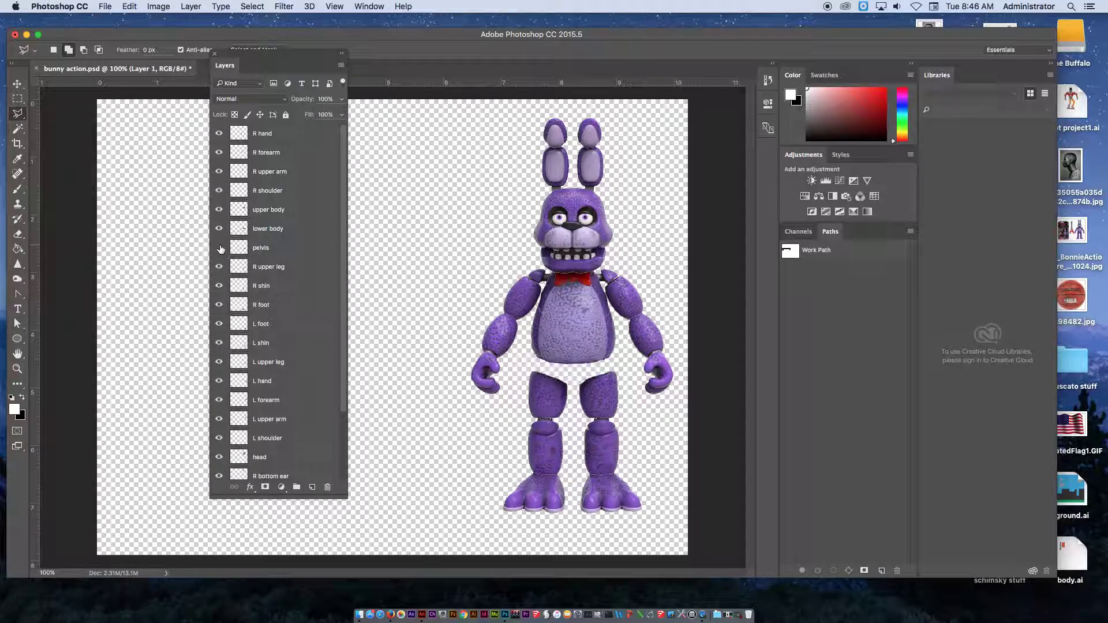
left_click(219, 248)
left_click(220, 267)
left_click(219, 267)
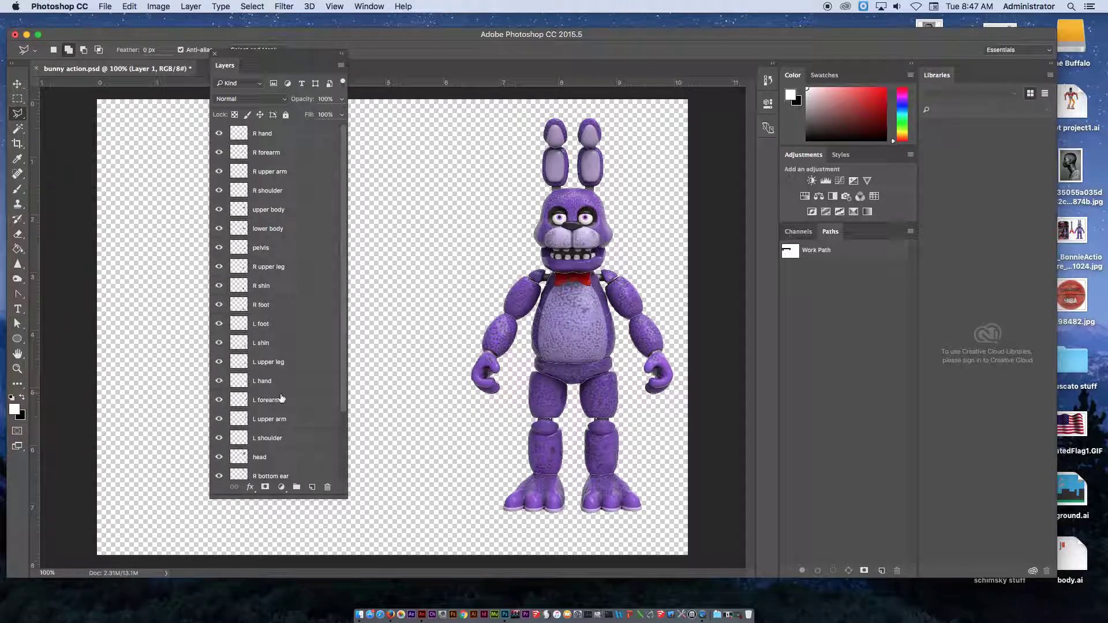
- Confirm Layer 1 holds nothing visible and drag it to the trash
scroll(344, 430, "down", 5)
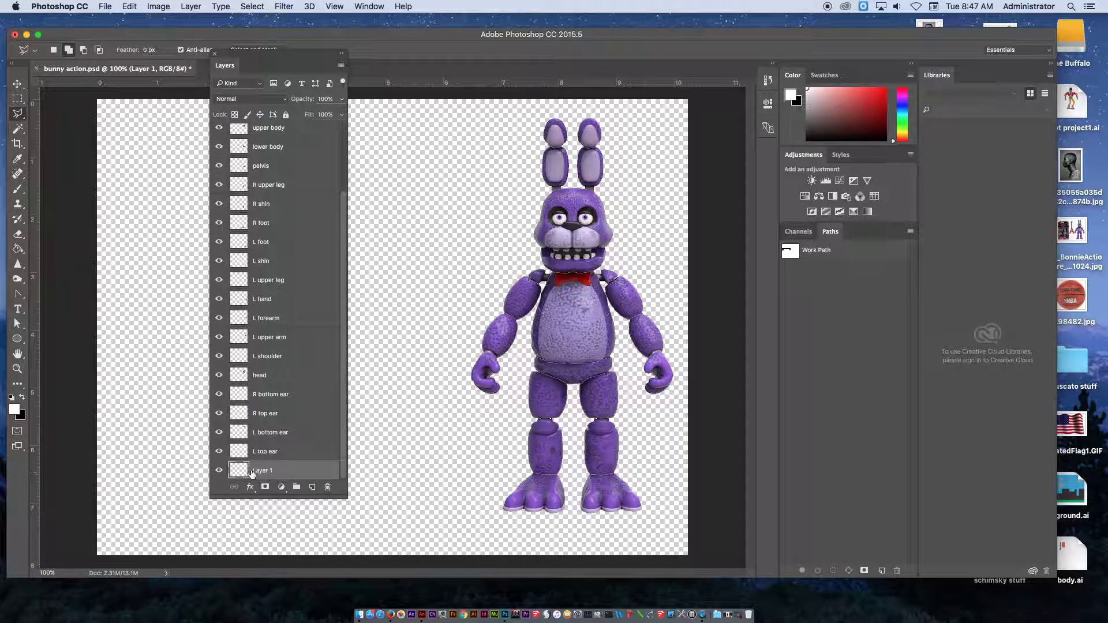
left_click(219, 472)
left_click(220, 471)
left_click(219, 471)
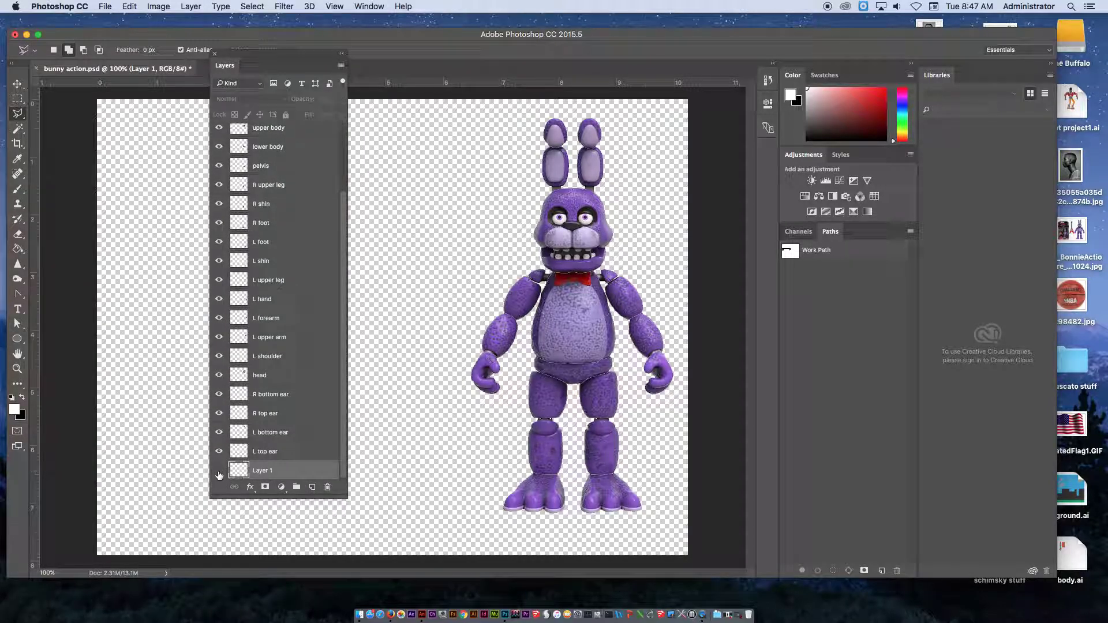
left_click(220, 471)
left_click(219, 472)
left_click(220, 472)
left_click_drag(291, 473, 328, 487)
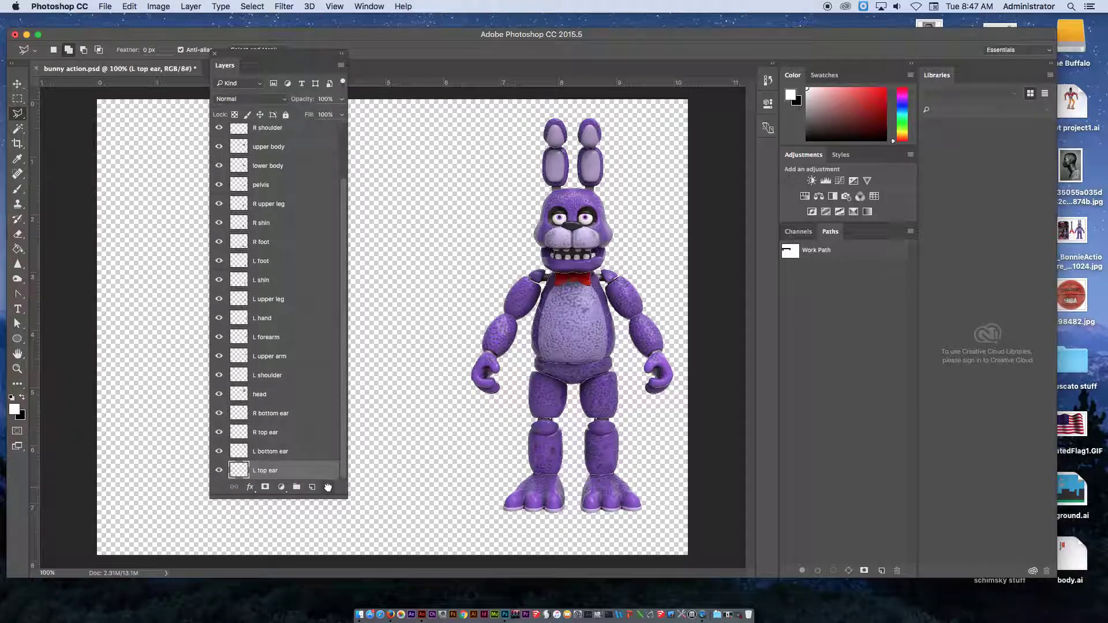
- Save bunny action.psd via File > Save and minimize its Photoshop window
left_click(105, 7)
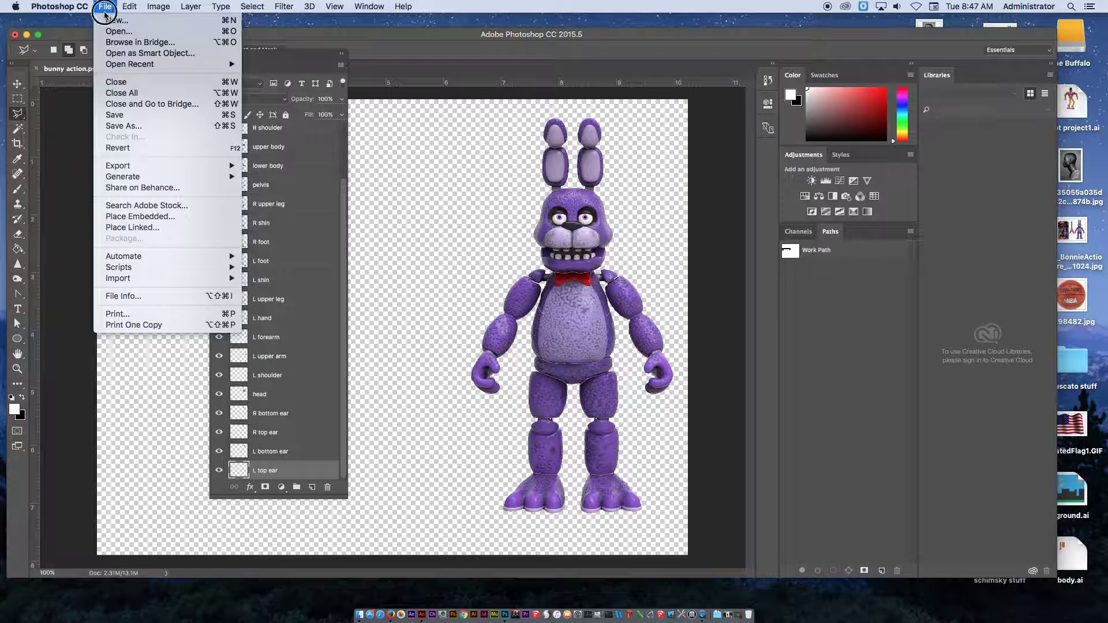
left_click(129, 115)
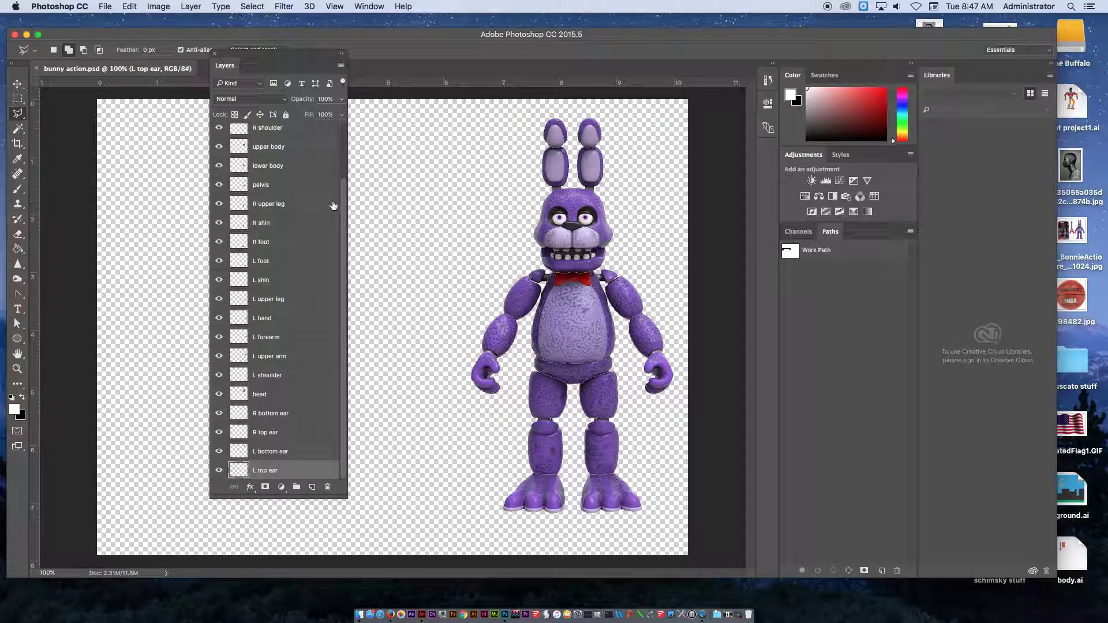
left_click_drag(344, 206, 346, 141)
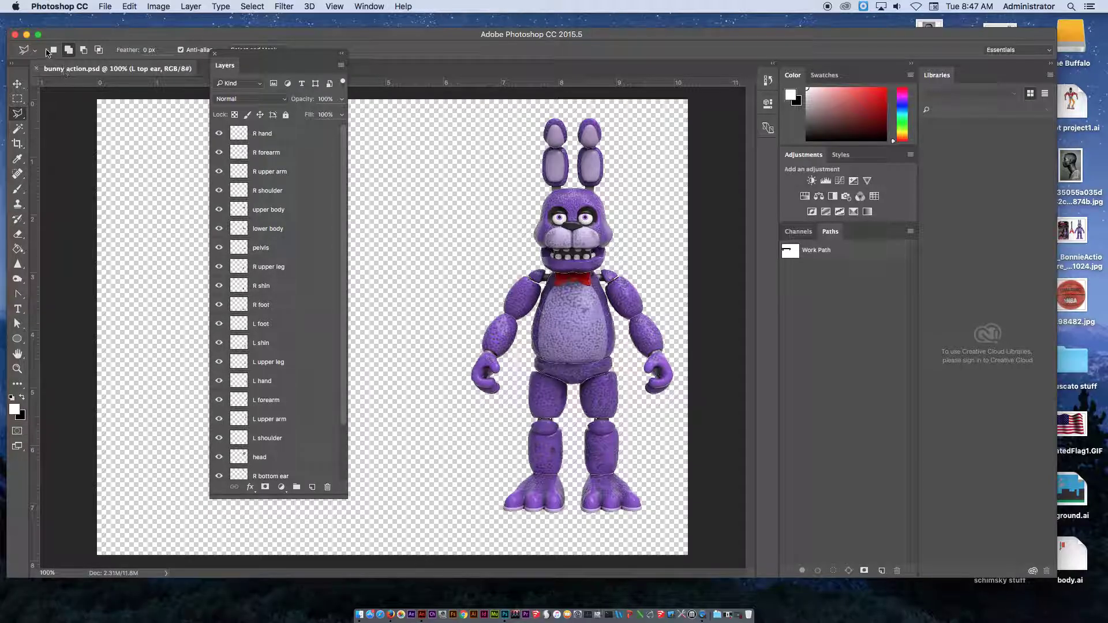
left_click(26, 35)
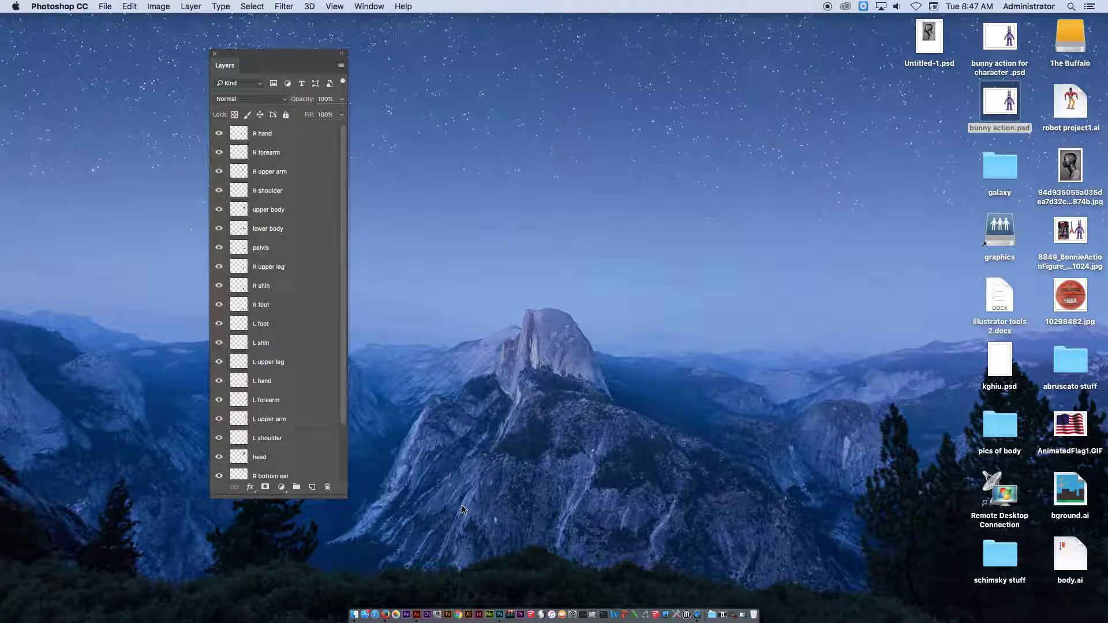
- Launch Animate from the Dock, start an ActionScript 3.0 document and select frame 1
left_click(417, 616)
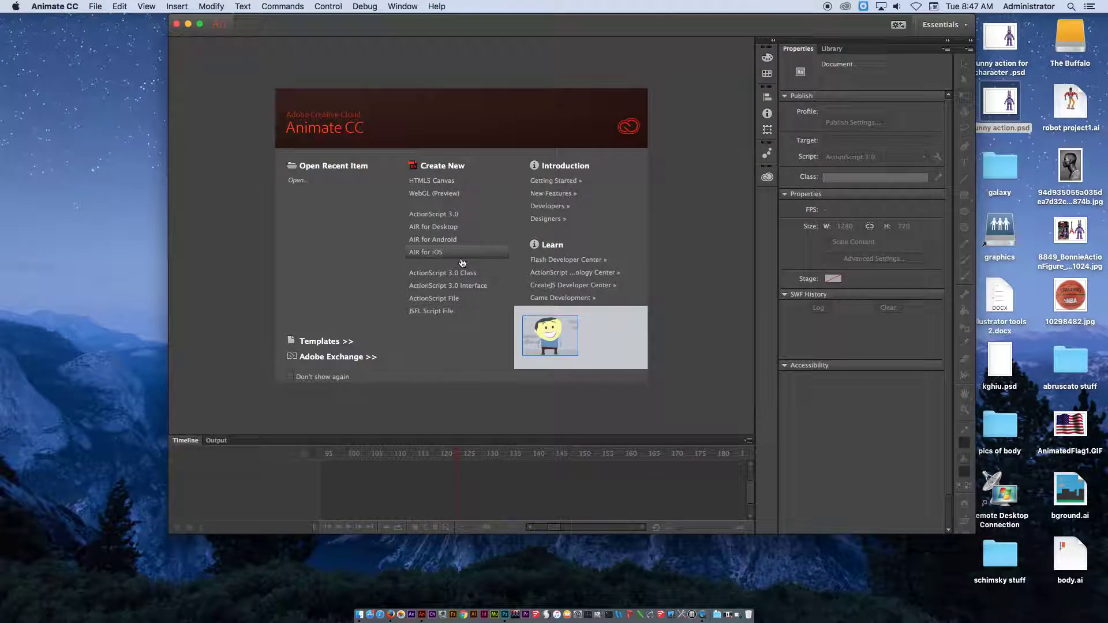
left_click(436, 217)
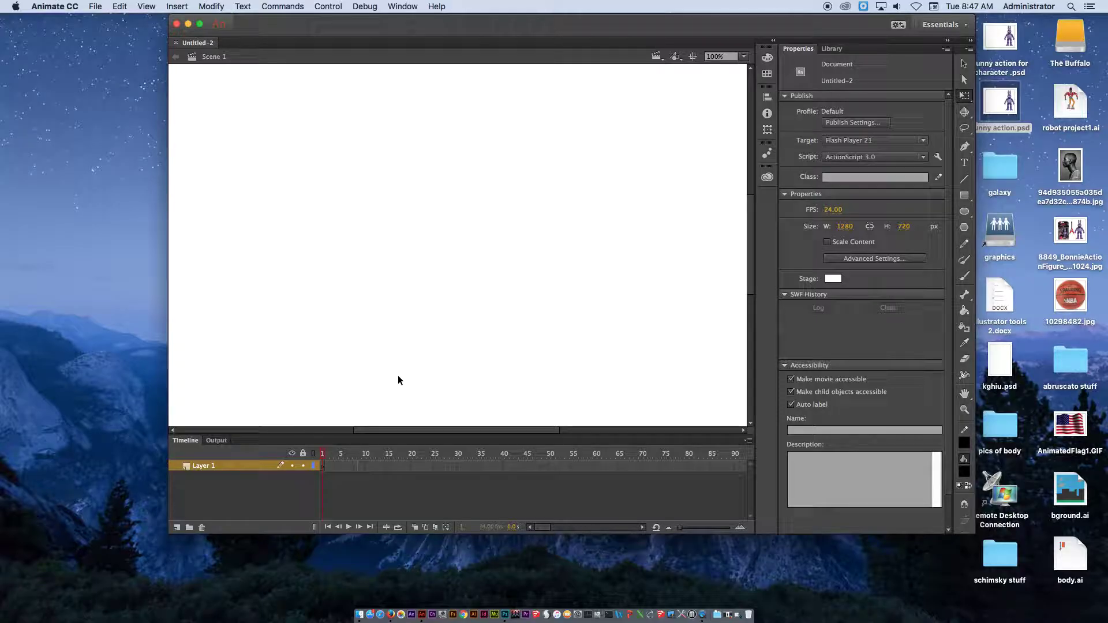
left_click(323, 467)
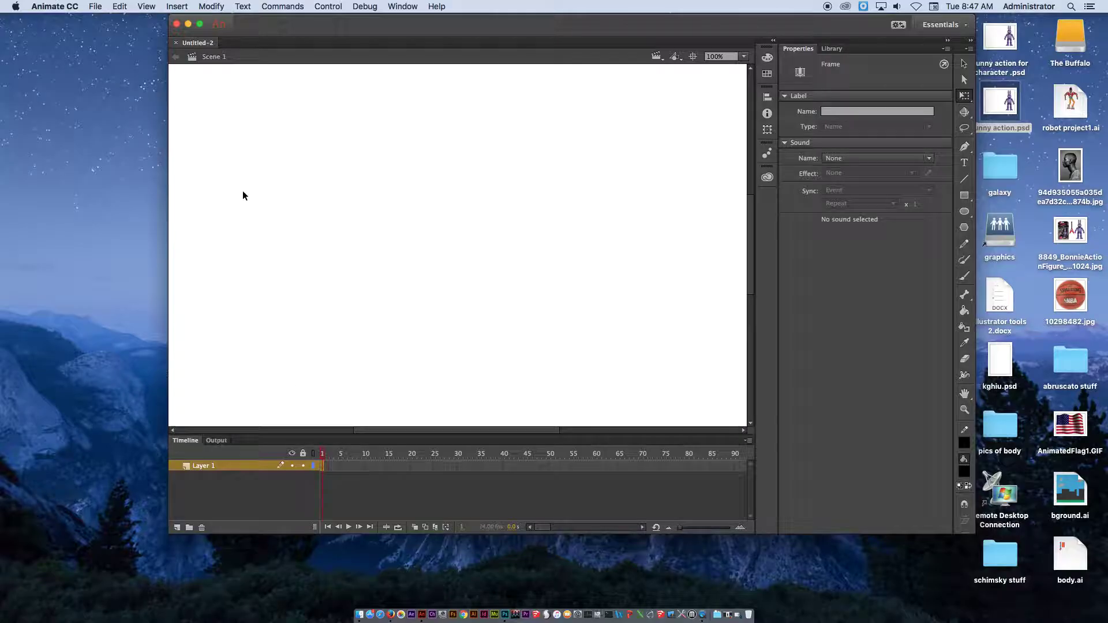
left_click(95, 7)
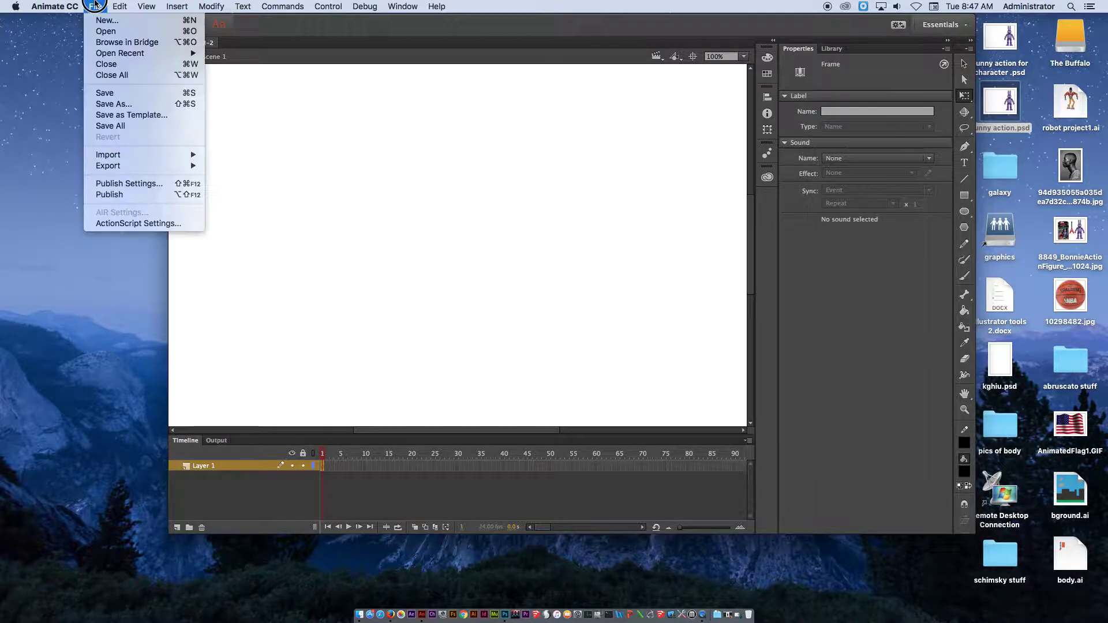
left_click(135, 156)
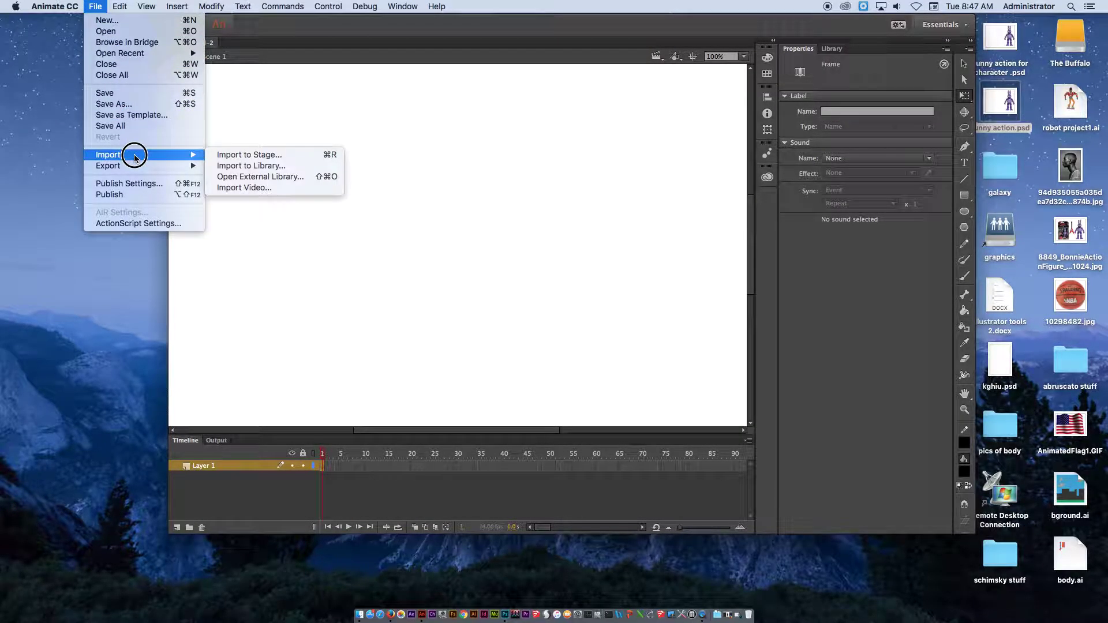
- Import to Stage with bunny action.psd chosen from the Desktop
left_click(275, 155)
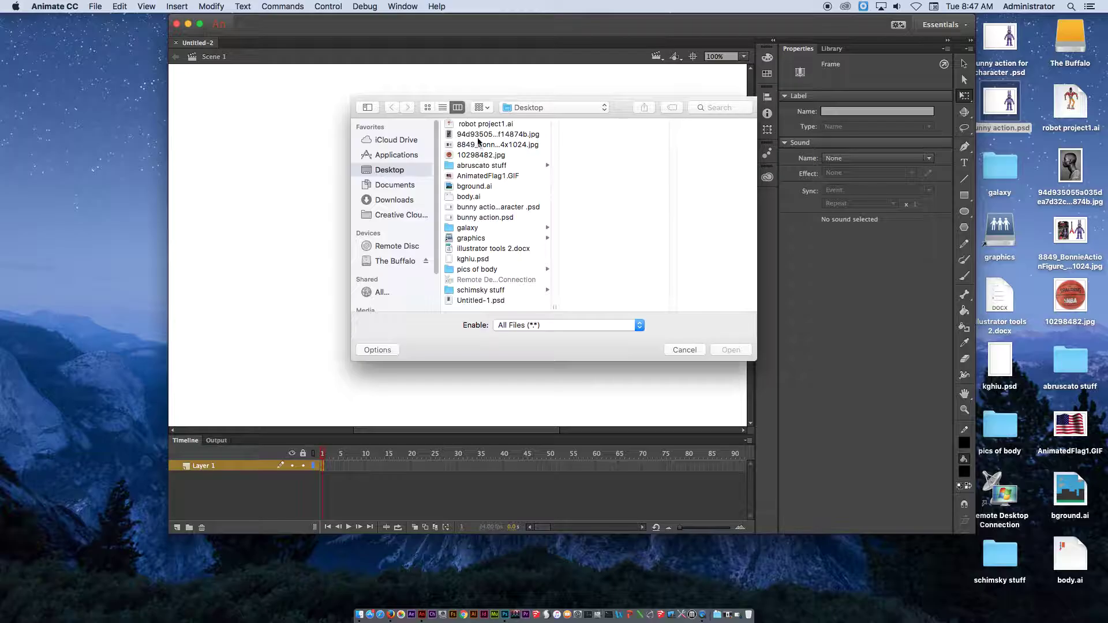
left_click(494, 217)
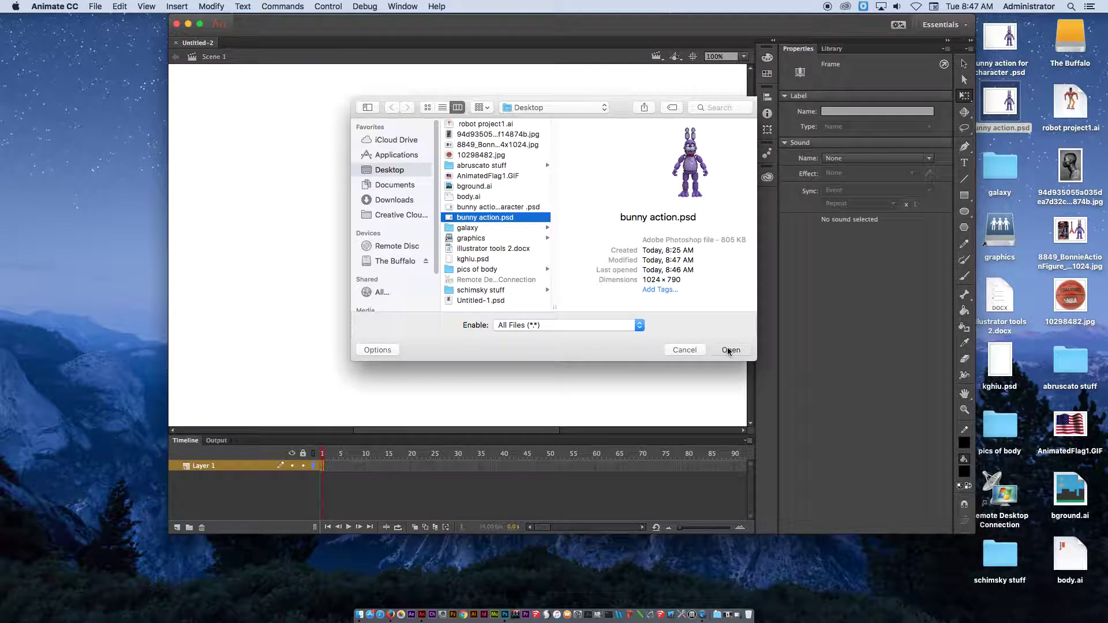
left_click(730, 350)
left_click_drag(173, 68, 353, 55)
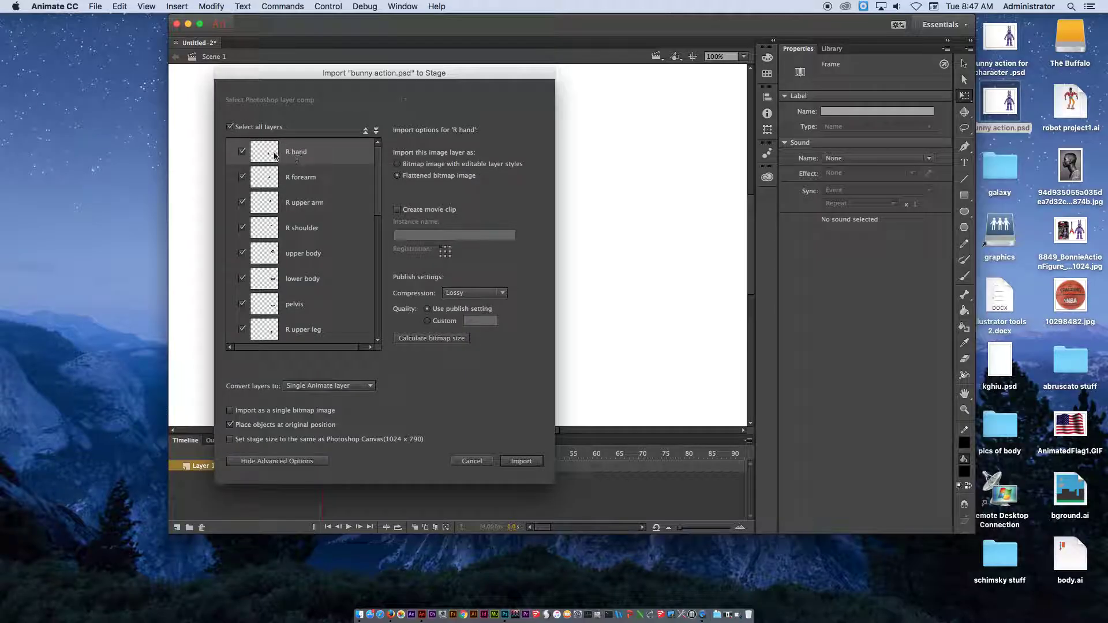
- Import all bunny layers as movie clips with Lossy compression onto a single Animate layer
left_click(299, 175)
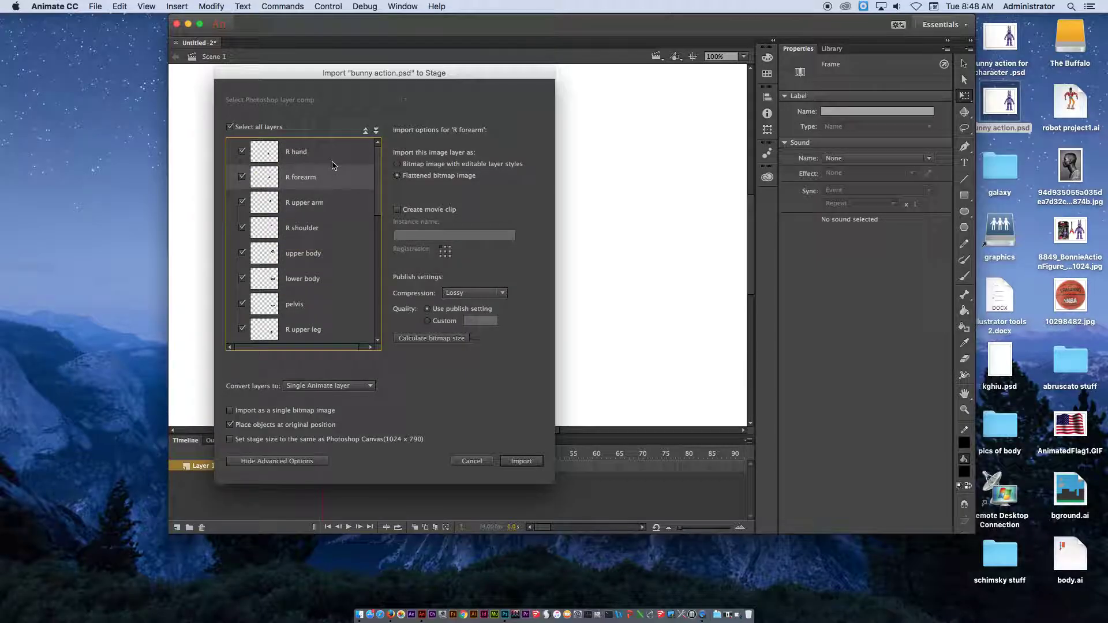
left_click(334, 159)
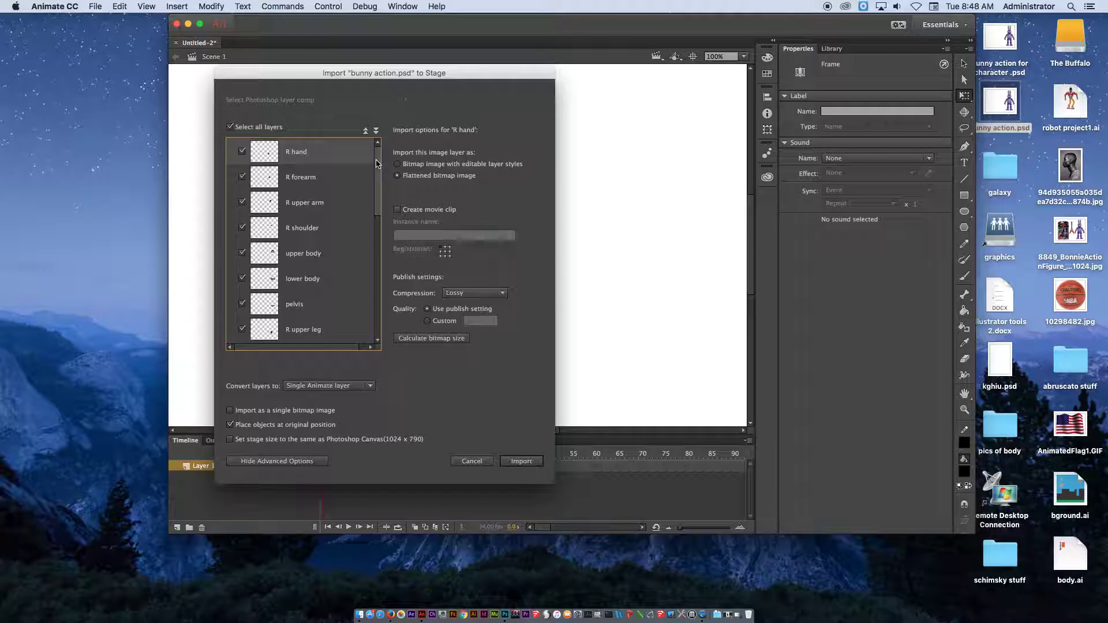
left_click_drag(376, 164, 373, 316)
left_click(312, 334, "shift")
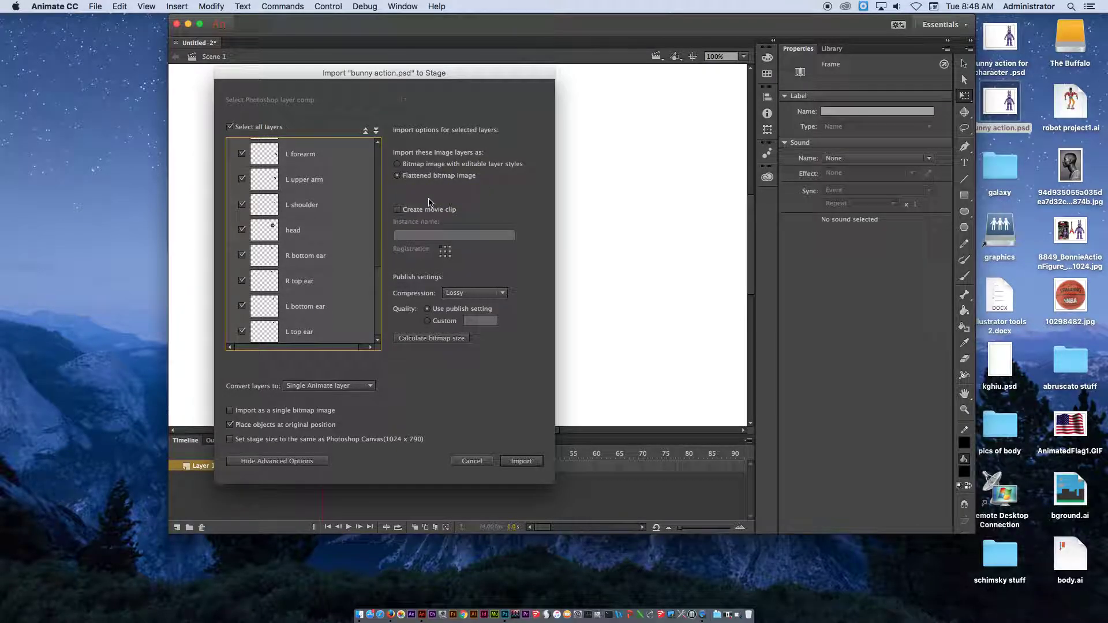
left_click(398, 210)
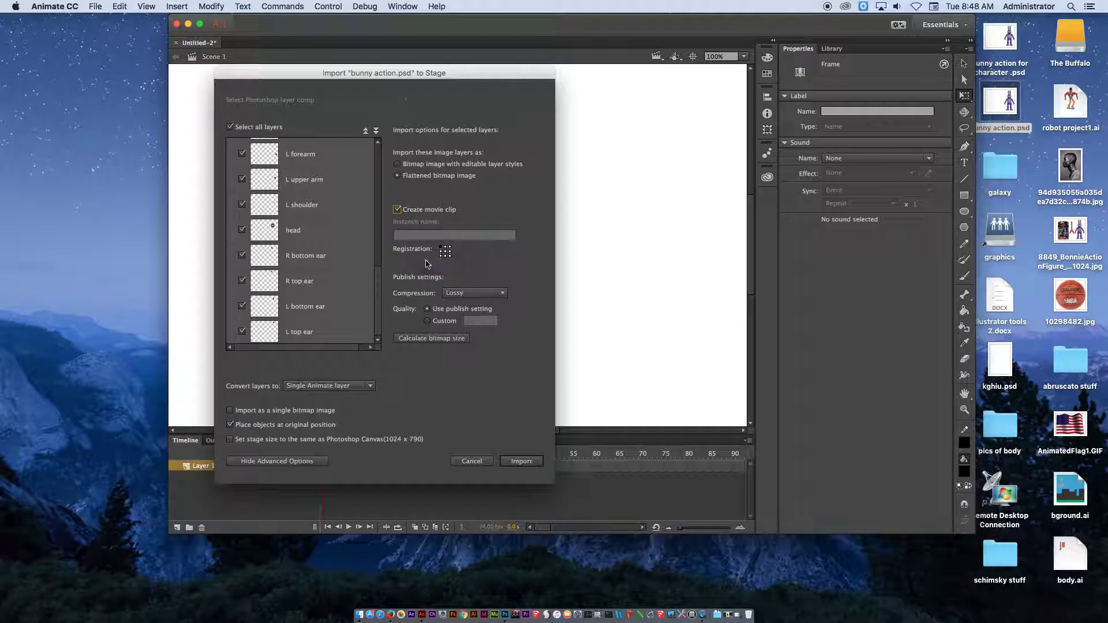
left_click(485, 294)
left_click(487, 308)
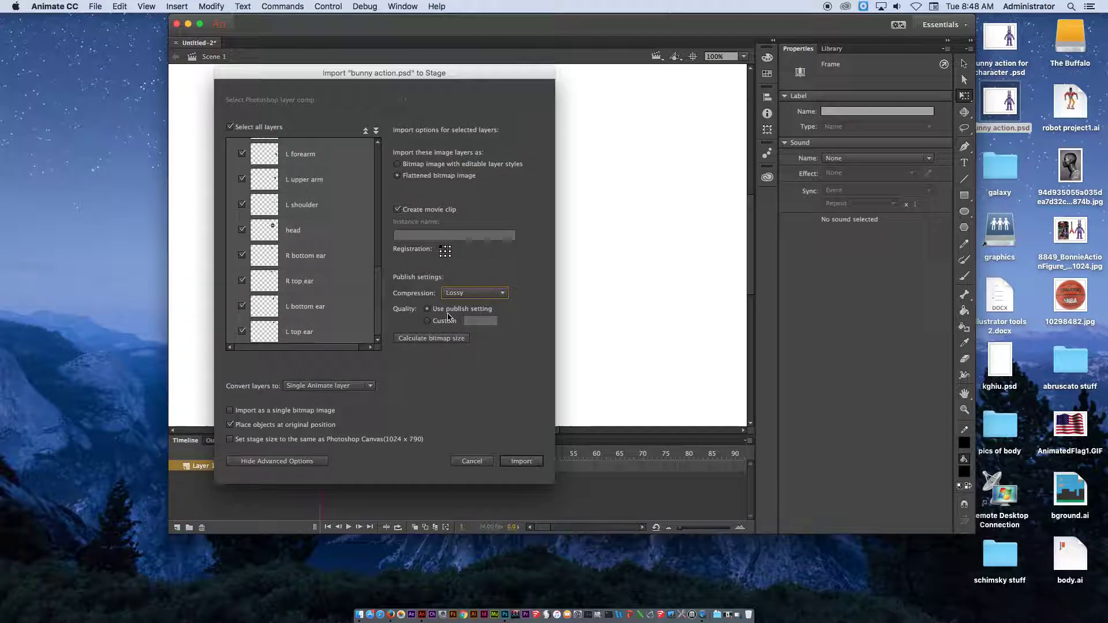
left_click(322, 388)
left_click(326, 412)
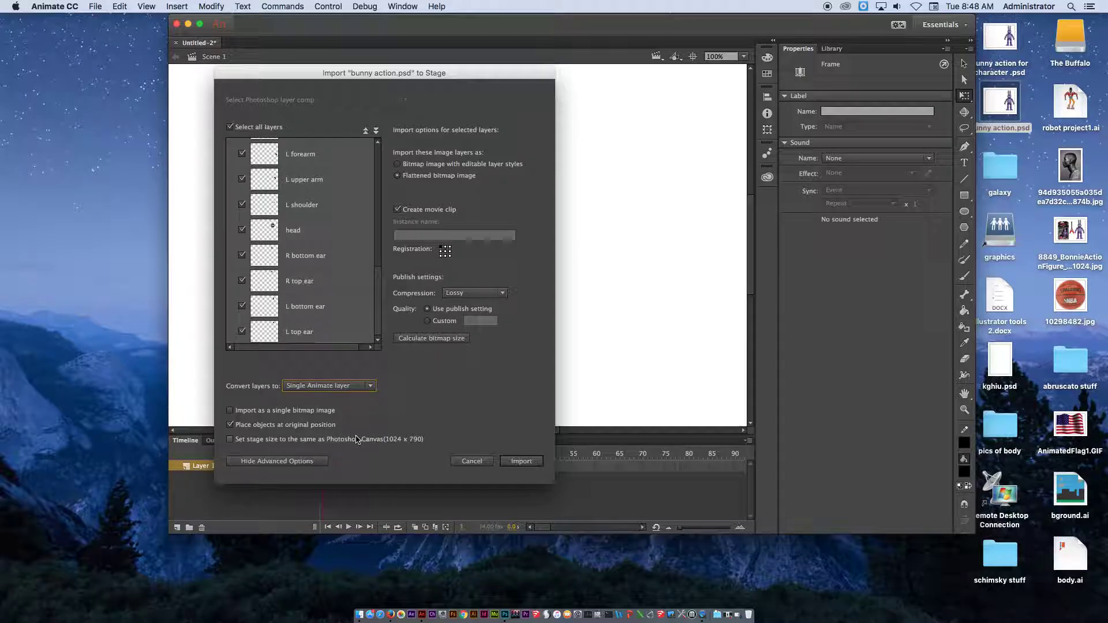
left_click(519, 462)
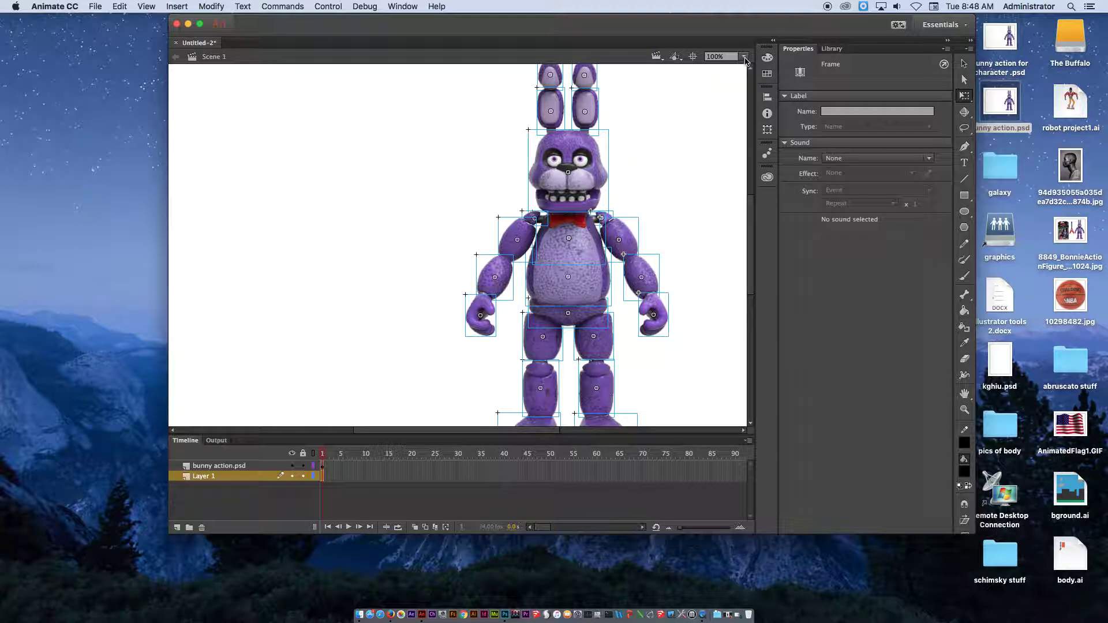
- Zoom the stage to 50% and marquee-select the whole bunny
key("super+minus")
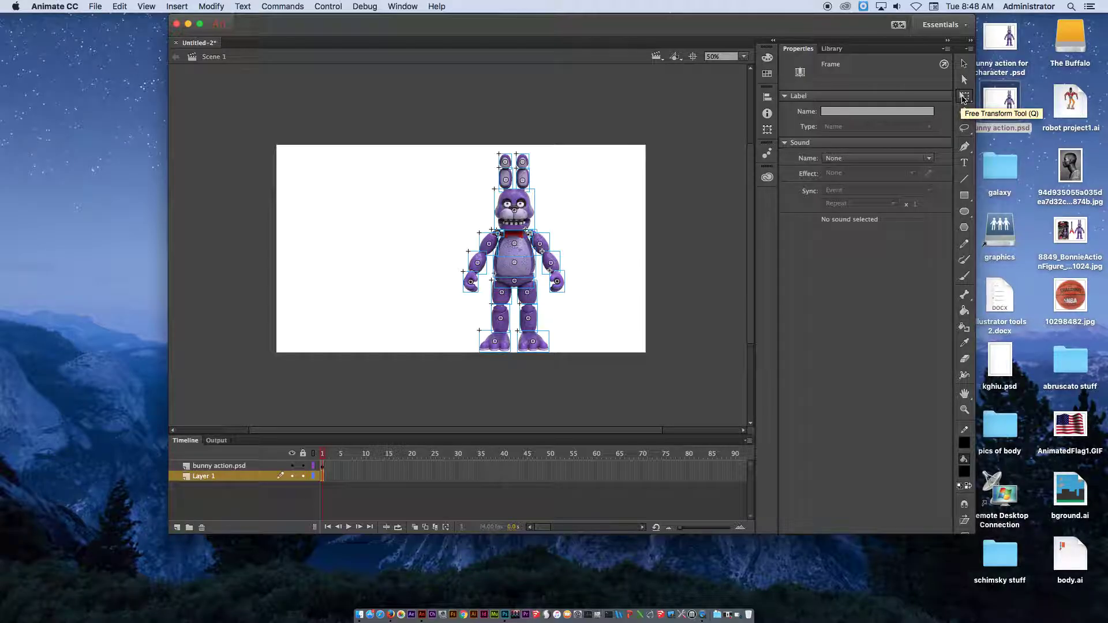
left_click_drag(963, 99, 1004, 99)
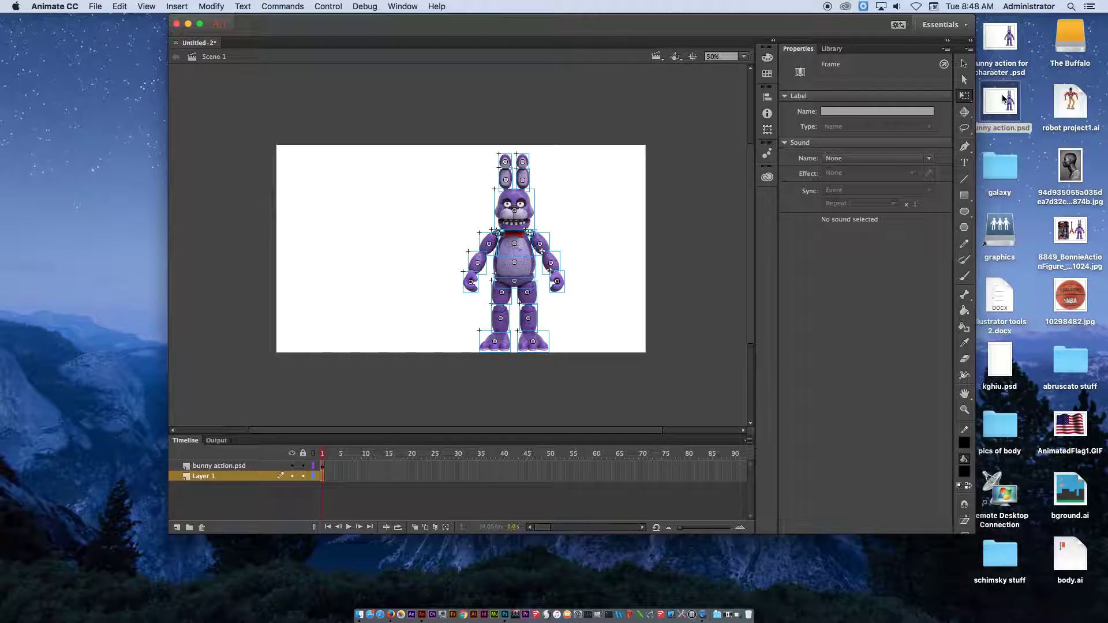
left_click(441, 157)
left_click_drag(435, 141, 613, 375)
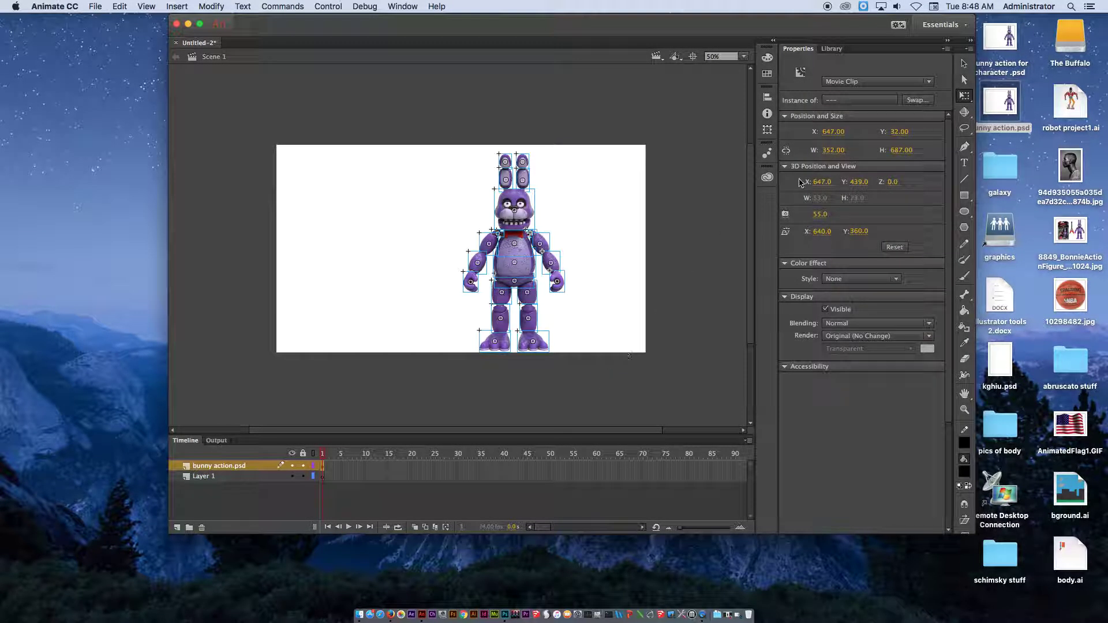
left_click(964, 95)
left_click(964, 95)
left_click(565, 156)
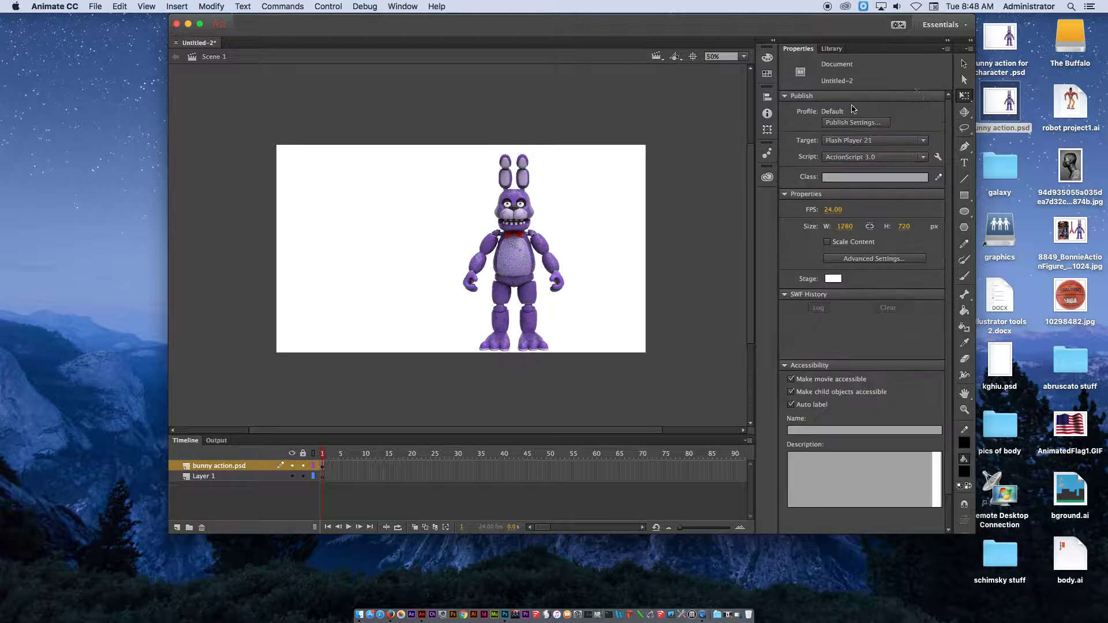
left_click(964, 62)
- Free-transform the bunny to about 333.6 × 651 and move it left of centre
left_click_drag(430, 134, 604, 400)
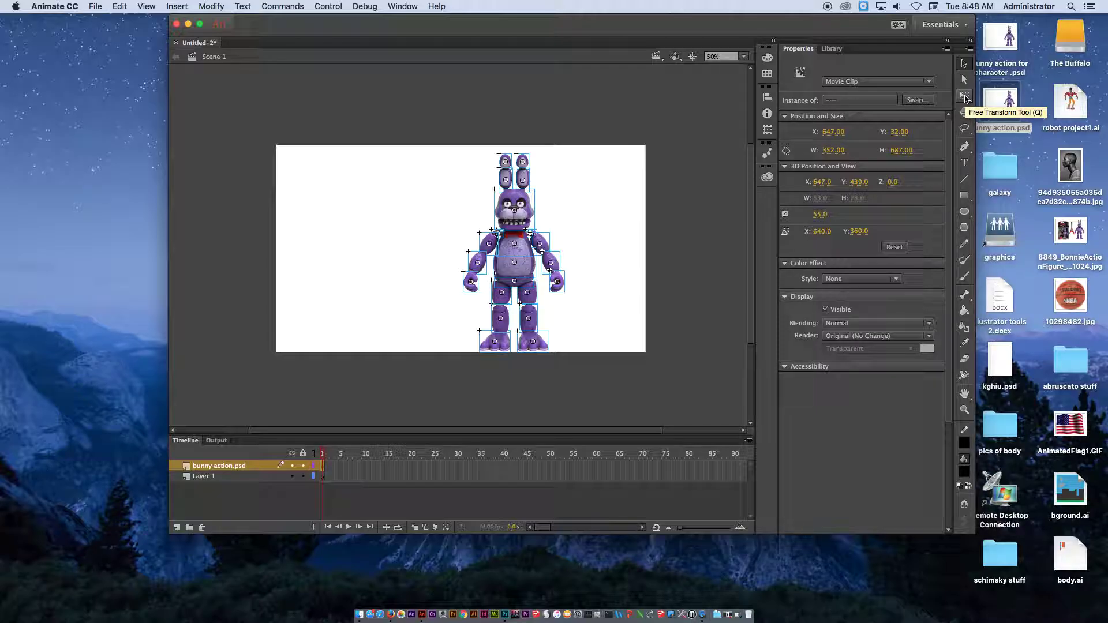
left_click(964, 97)
mouse_move(566, 153)
left_mouse_down()
mouse_move(549, 198)
mouse_move(579, 158)
left_mouse_up()
left_click_drag(517, 206, 462, 203)
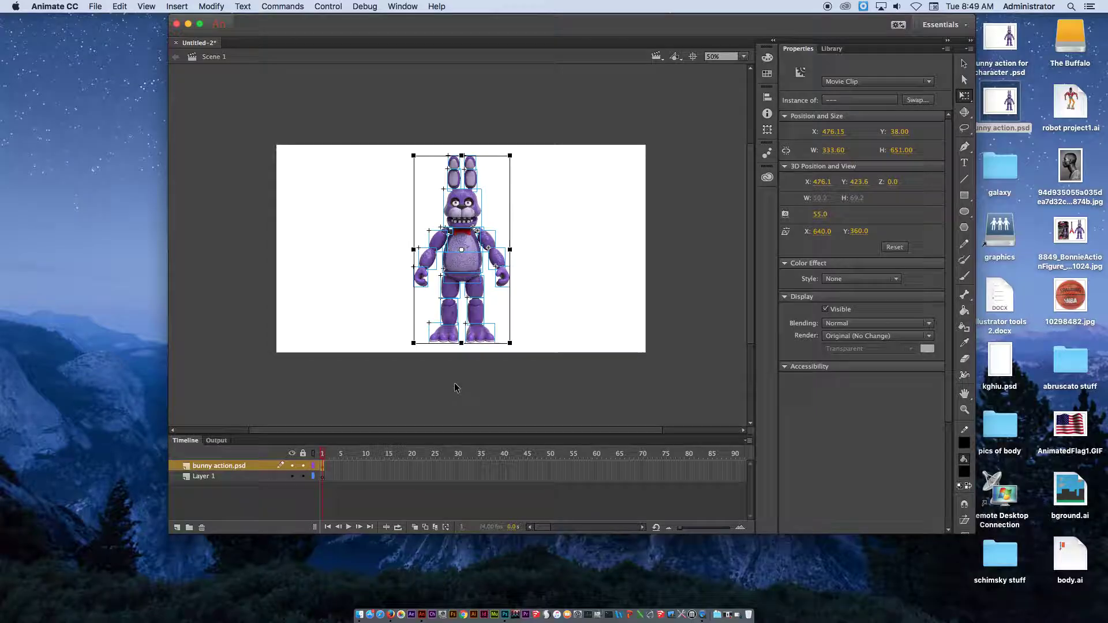
left_click(521, 259)
- Center the stage in the window and marquee-select all the bunny's body-part movie clips
key("super+equal")
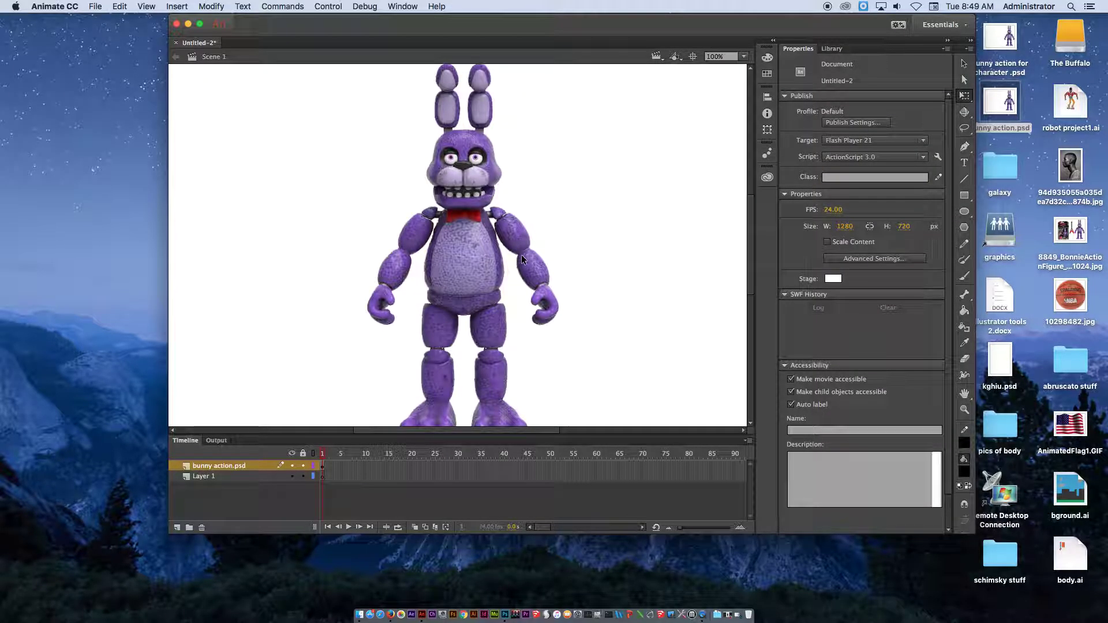
key("super+minus")
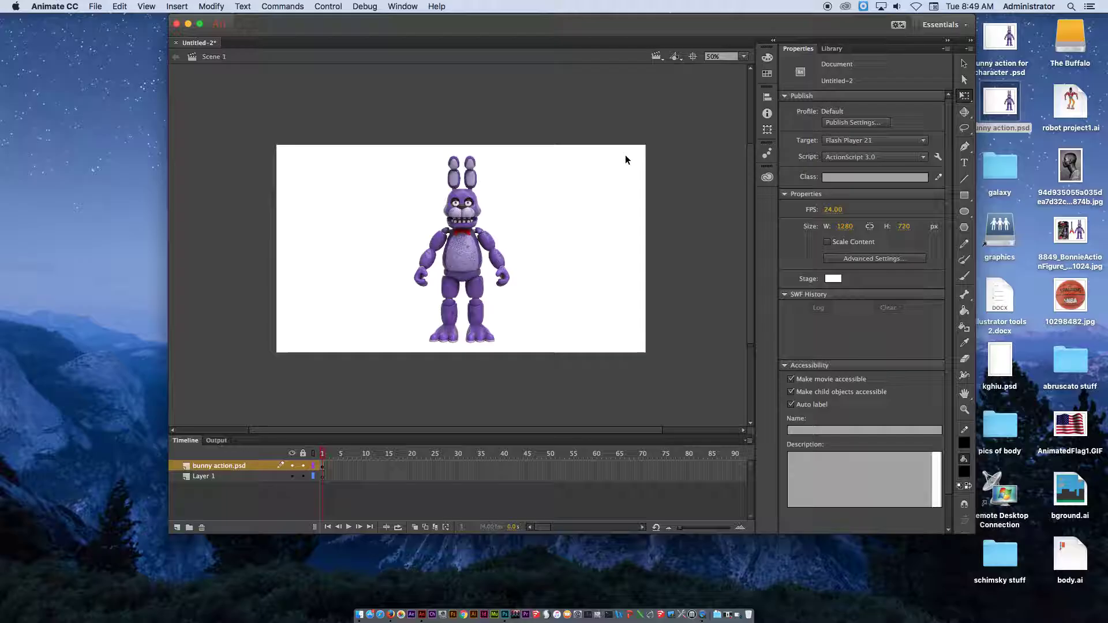
left_click(744, 56)
left_click(716, 45)
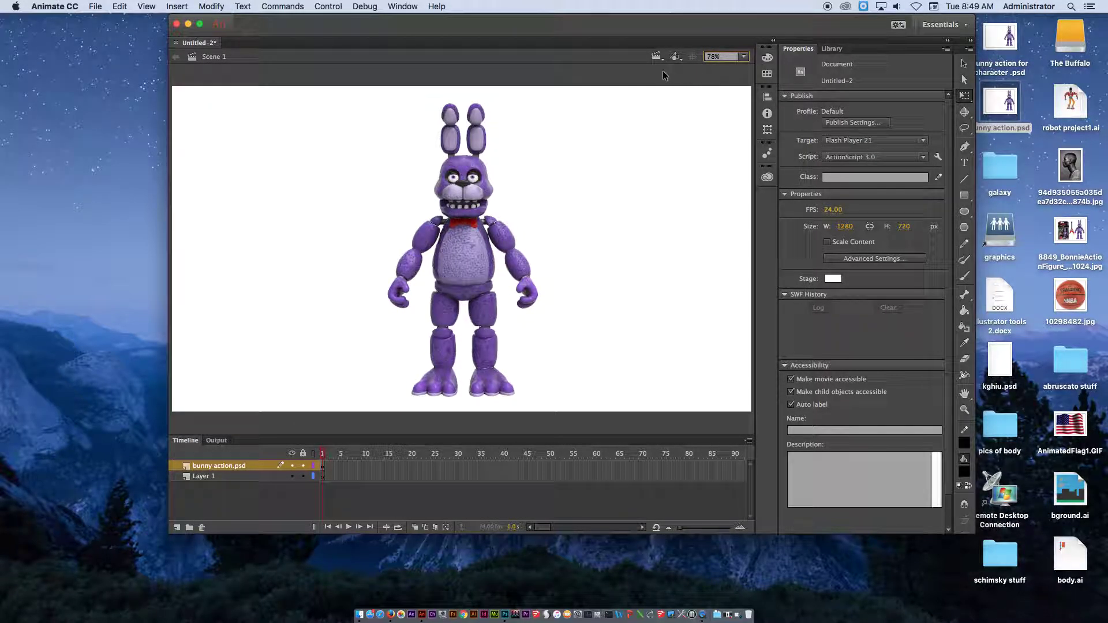
left_click(319, 467)
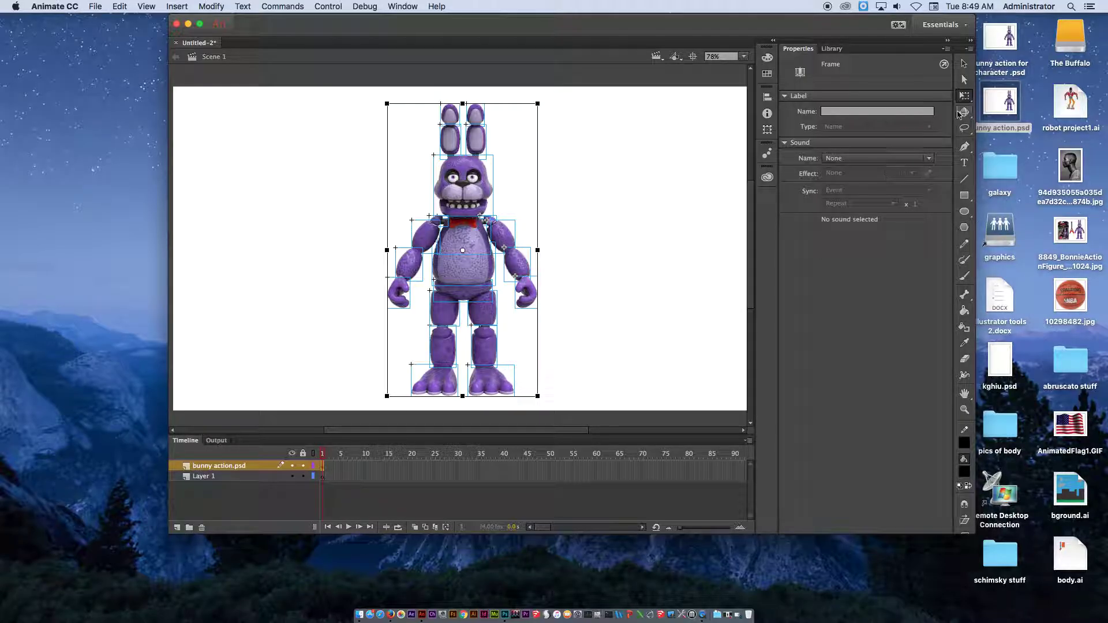
left_click(965, 63)
left_click_drag(592, 100, 330, 407)
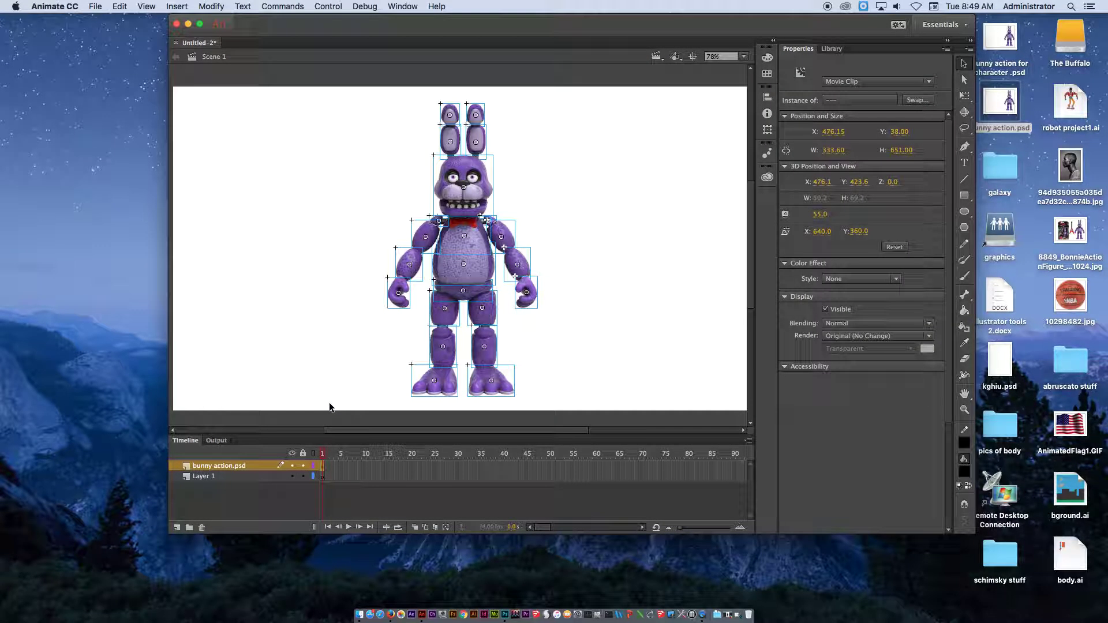
left_click(965, 296)
- With the Bone tool, draw bones from hip to torso, pelvis to hip, and into the right thigh
left_click_drag(965, 295, 1031, 296)
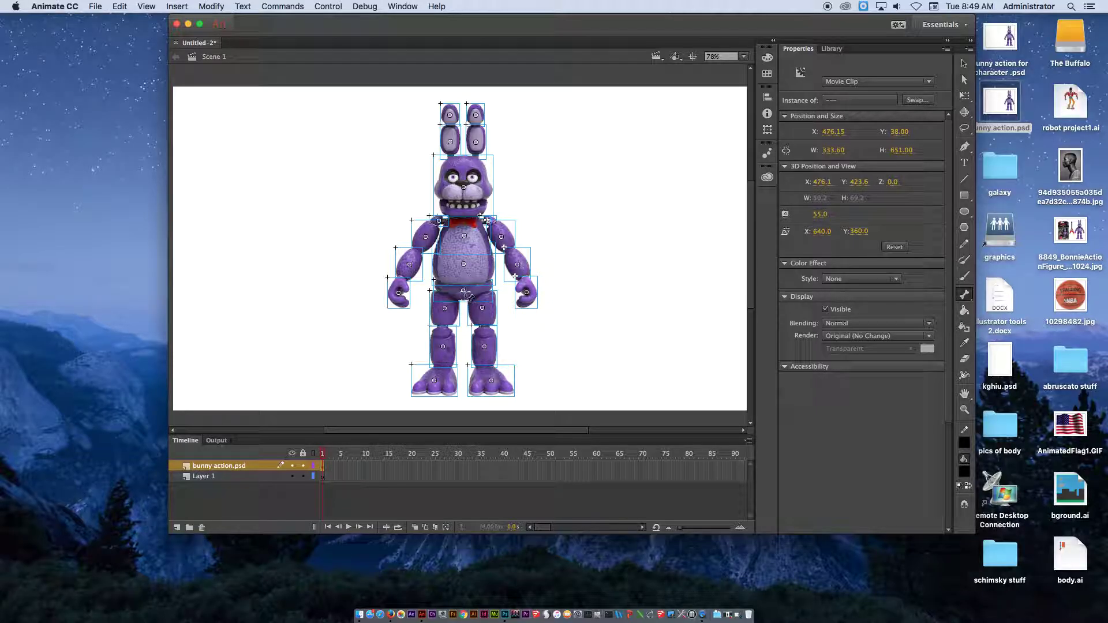
left_click_drag(465, 293, 464, 234)
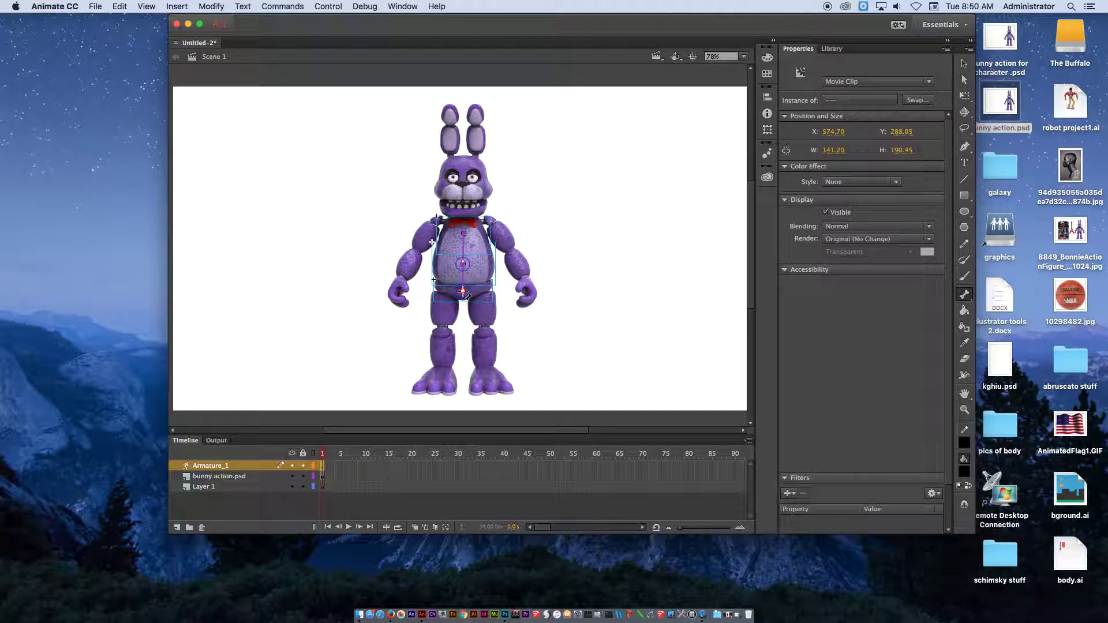
mouse_move(463, 291)
left_mouse_down()
mouse_move(443, 309)
mouse_move(443, 384)
mouse_move(443, 373)
left_mouse_up()
mouse_move(472, 297)
left_mouse_down()
mouse_move(490, 304)
mouse_move(487, 372)
left_mouse_up()
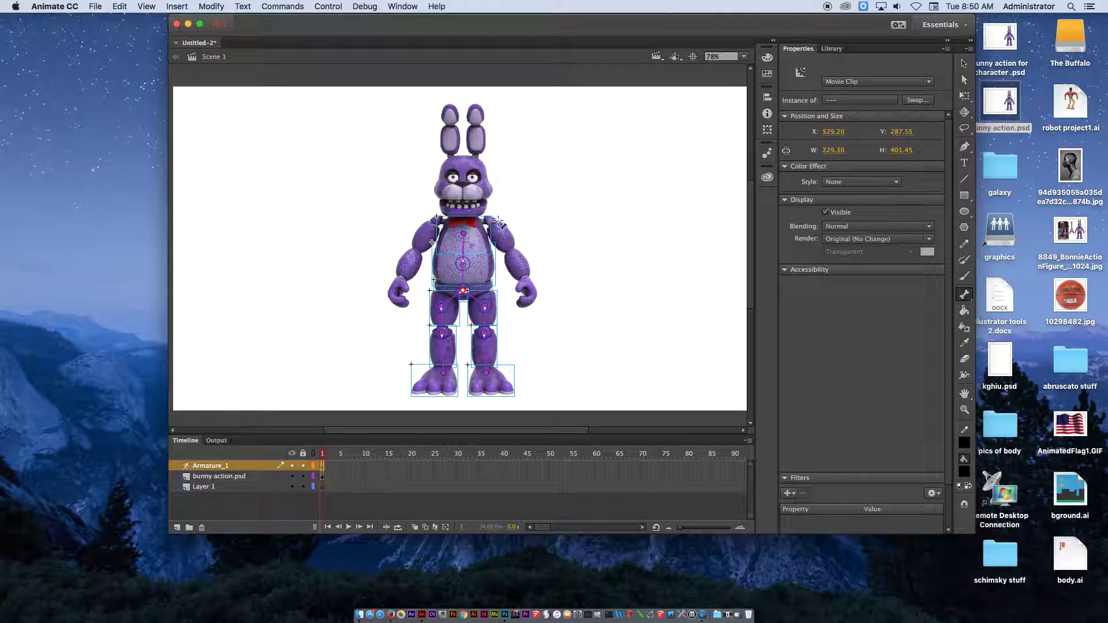
- Chain bones from the chest through the right shoulder, upper arm and forearm into the hand
left_click_drag(464, 235, 493, 220)
key("ctrl+z")
scroll(531, 254, "up", 5)
scroll(508, 230, "up", 2)
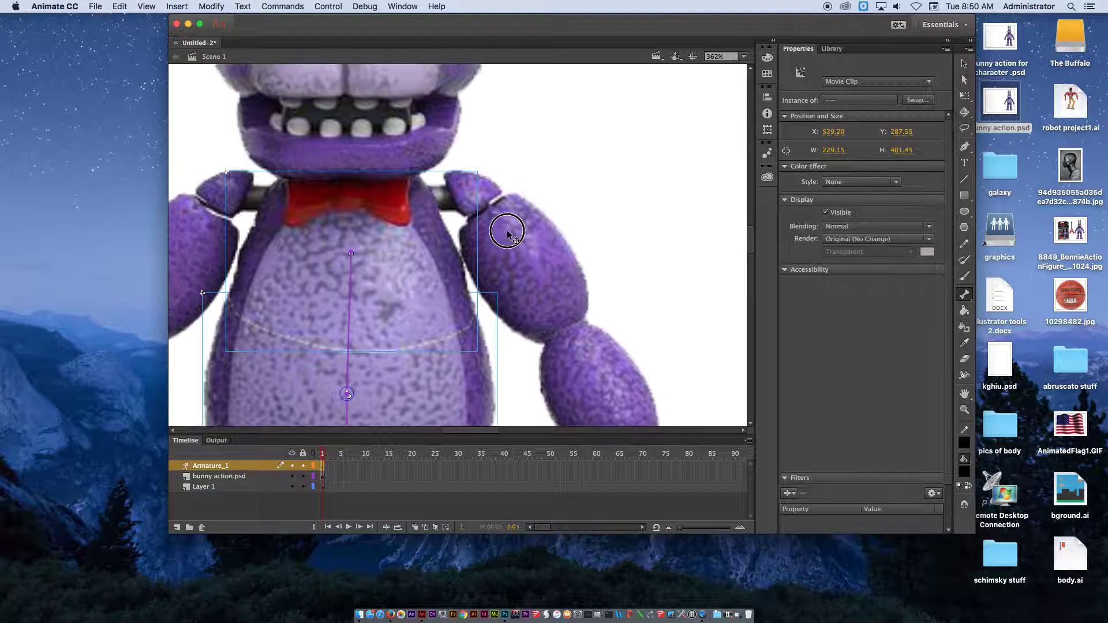
left_click_drag(362, 274, 492, 205)
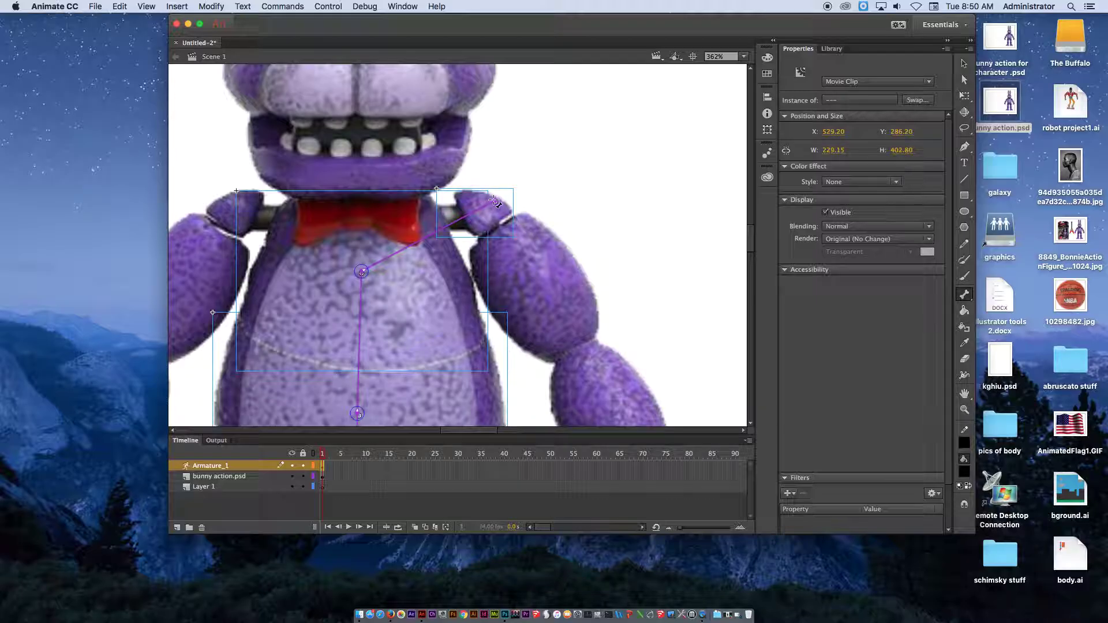
left_click_drag(526, 230, 511, 249)
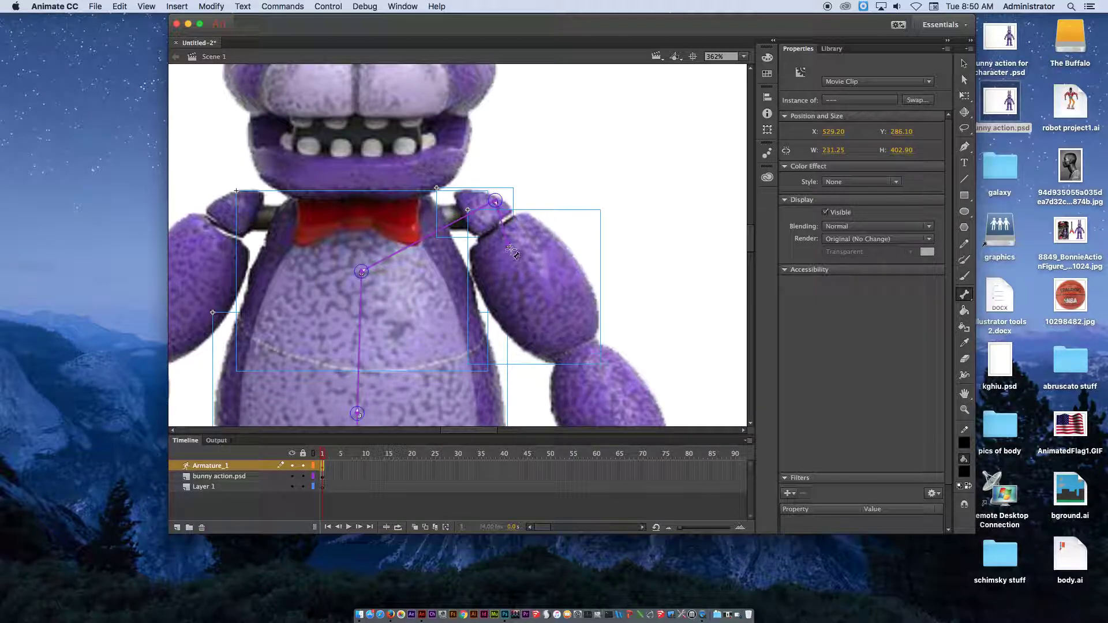
scroll(496, 190, "down", 4)
scroll(497, 190, "right", 2)
left_click_drag(457, 121, 541, 248)
scroll(588, 269, "down", 5)
scroll(588, 269, "right", 2)
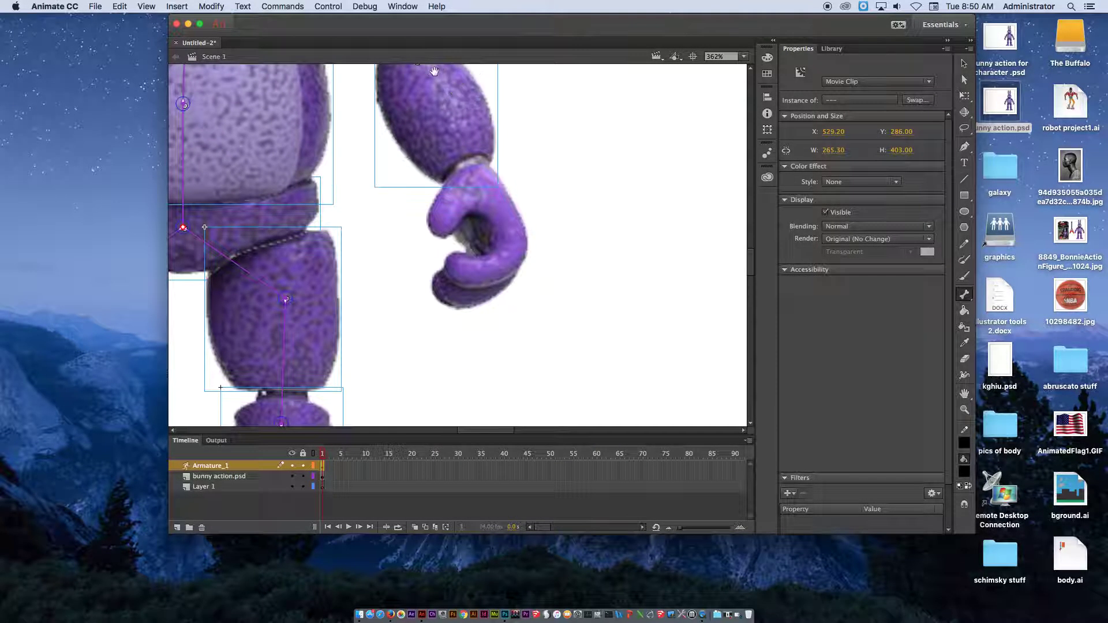
scroll(433, 111, "up", 1)
left_click_drag(426, 104, 486, 233)
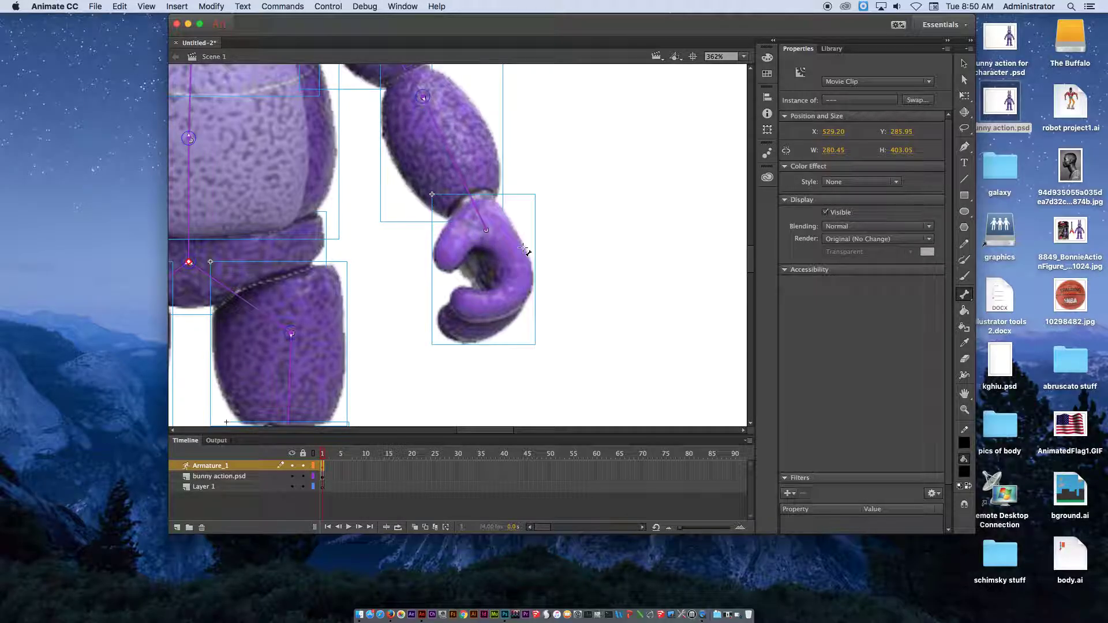
- Chain bones from the torso through the other shoulder and lower arm into the hand
scroll(569, 247, "left", 10)
scroll(569, 247, "up", 5)
scroll(651, 253, "up", 3)
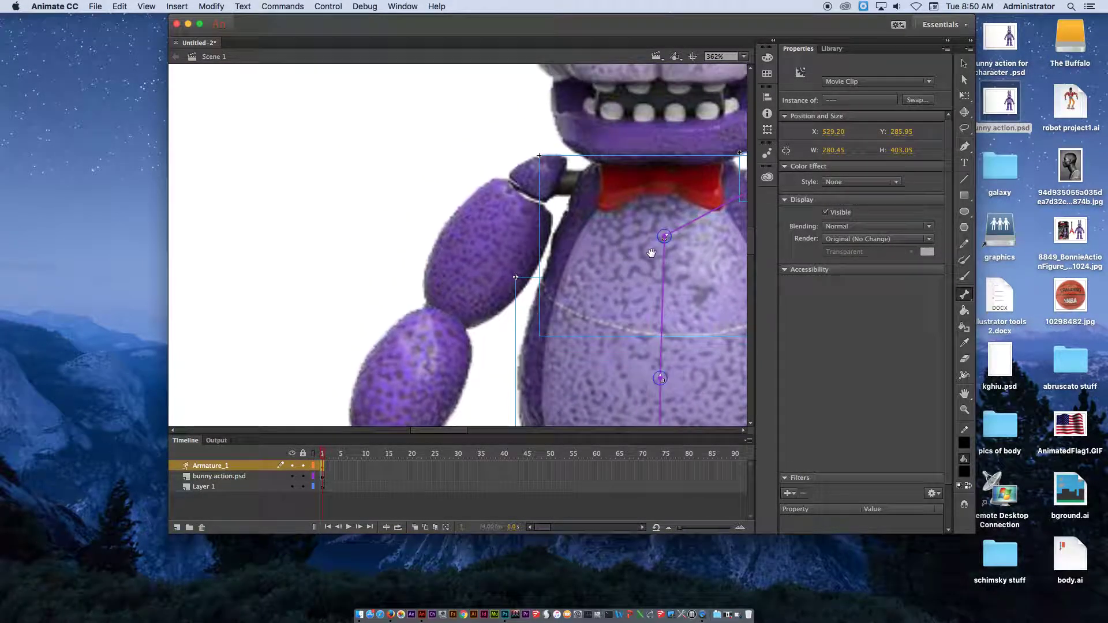
left_click_drag(665, 237, 526, 174)
left_click_drag(525, 174, 512, 203)
key("super+z")
key("super+z")
left_click_drag(664, 237, 514, 210)
left_click_drag(513, 210, 433, 334)
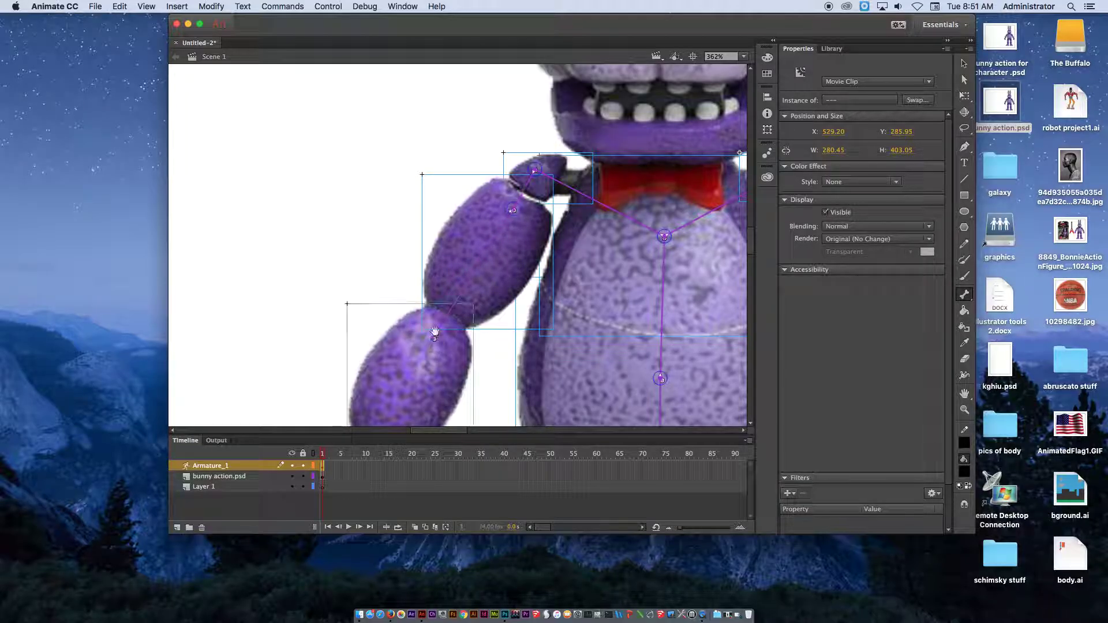
scroll(462, 202, "down", 5)
mouse_move(443, 100)
left_mouse_down()
mouse_move(415, 185)
mouse_move(374, 227)
left_mouse_up()
scroll(404, 230, "up", 10)
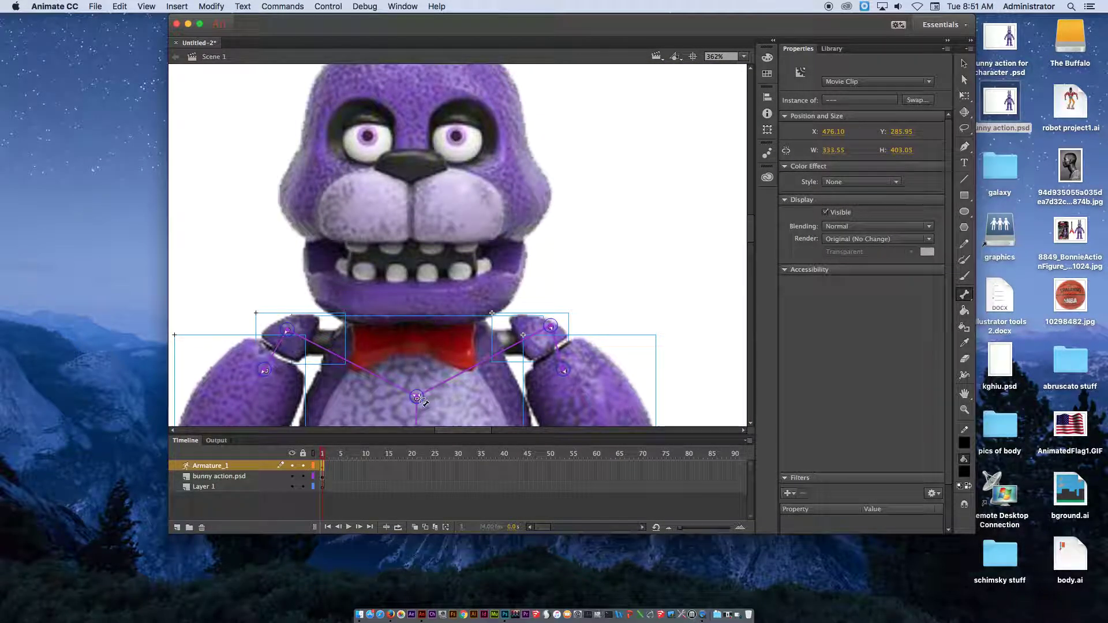
- Add bones into the head, from the head into both ears, and up to the left ear tip
left_click_drag(417, 397, 414, 301)
scroll(427, 312, "up", 3)
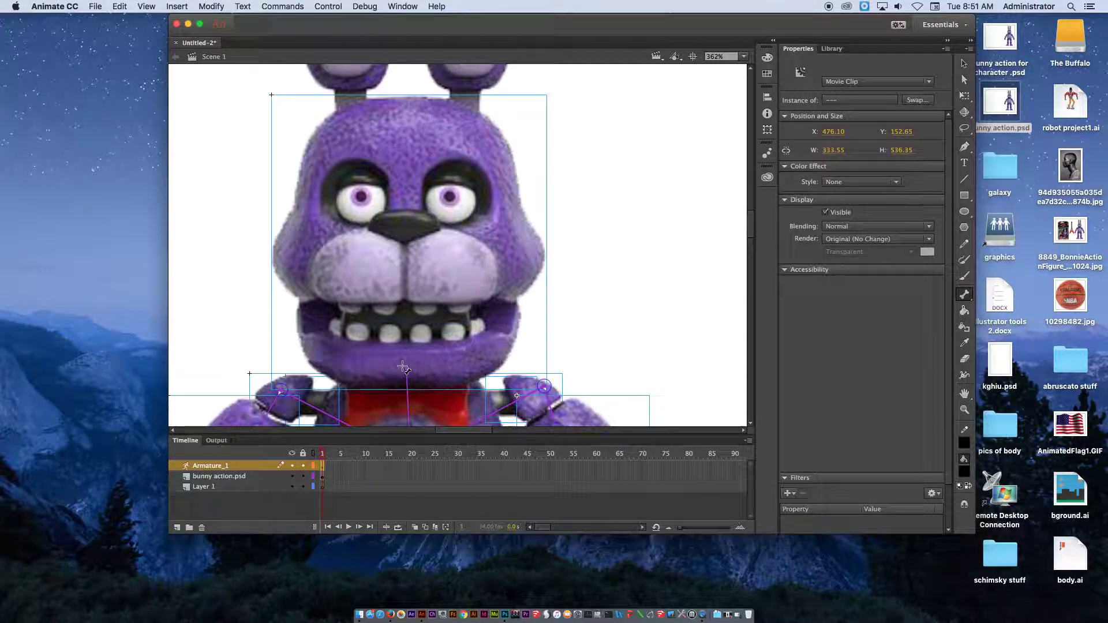
left_click_drag(406, 369, 378, 173)
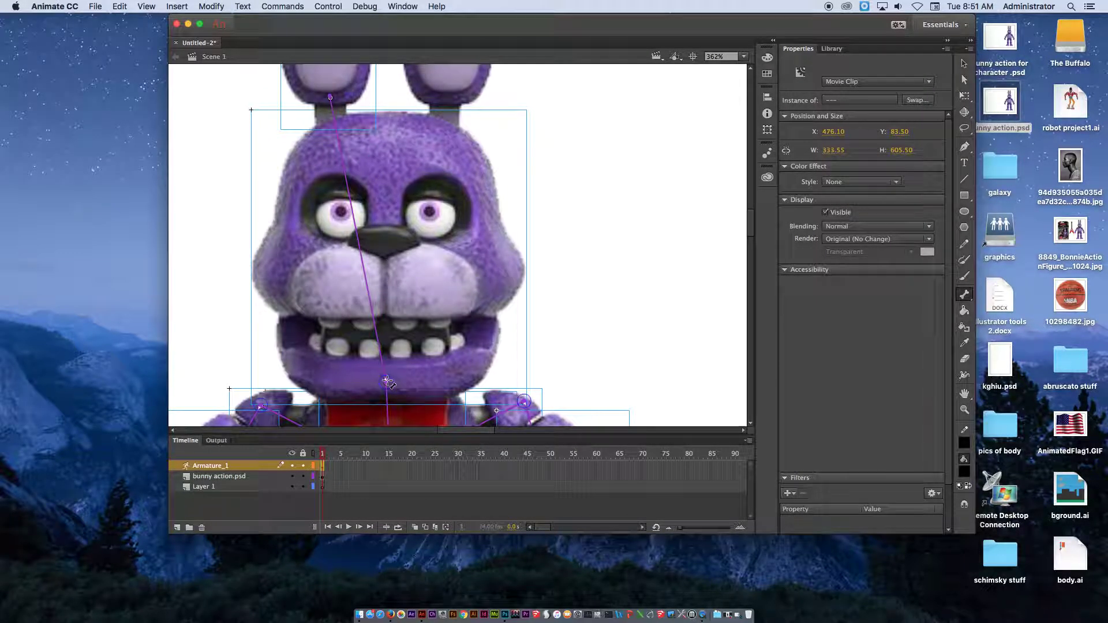
left_click_drag(388, 382, 408, 150)
left_click_drag(294, 297, 288, 155)
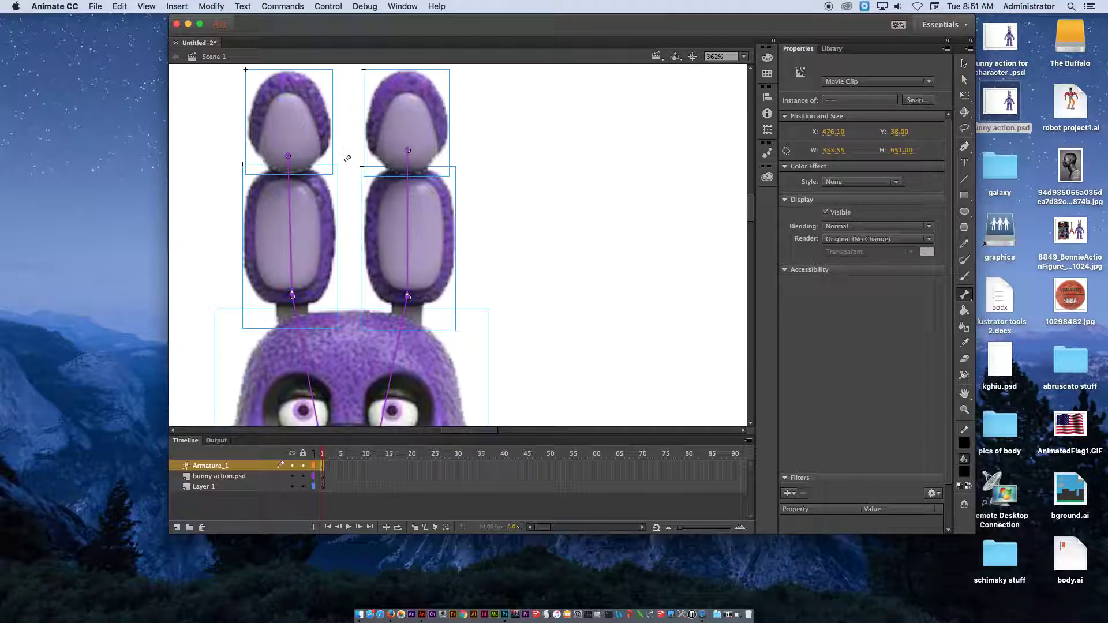
scroll(423, 184, "down", 10)
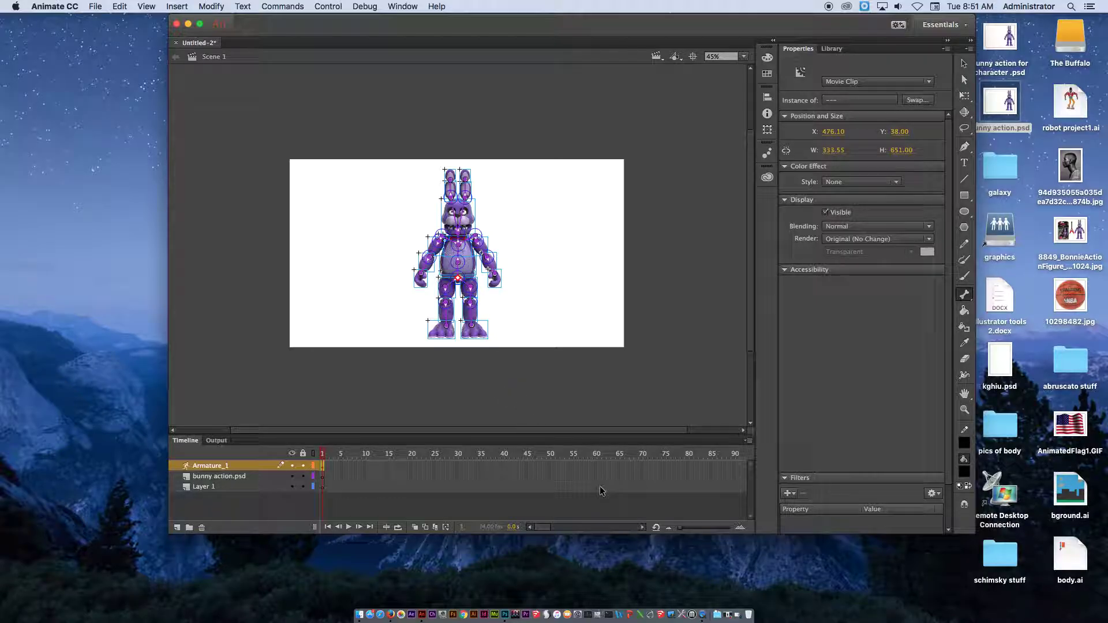
- Insert a pose at frame 300 on the Armature_1 layer
left_click_drag(550, 529, 587, 532)
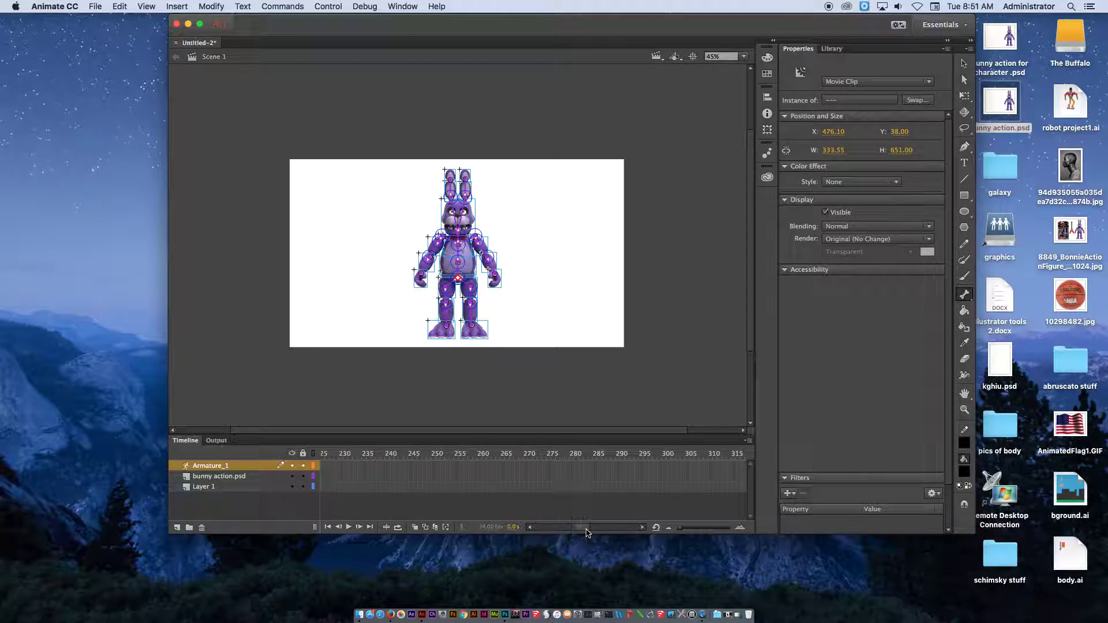
left_click(664, 466)
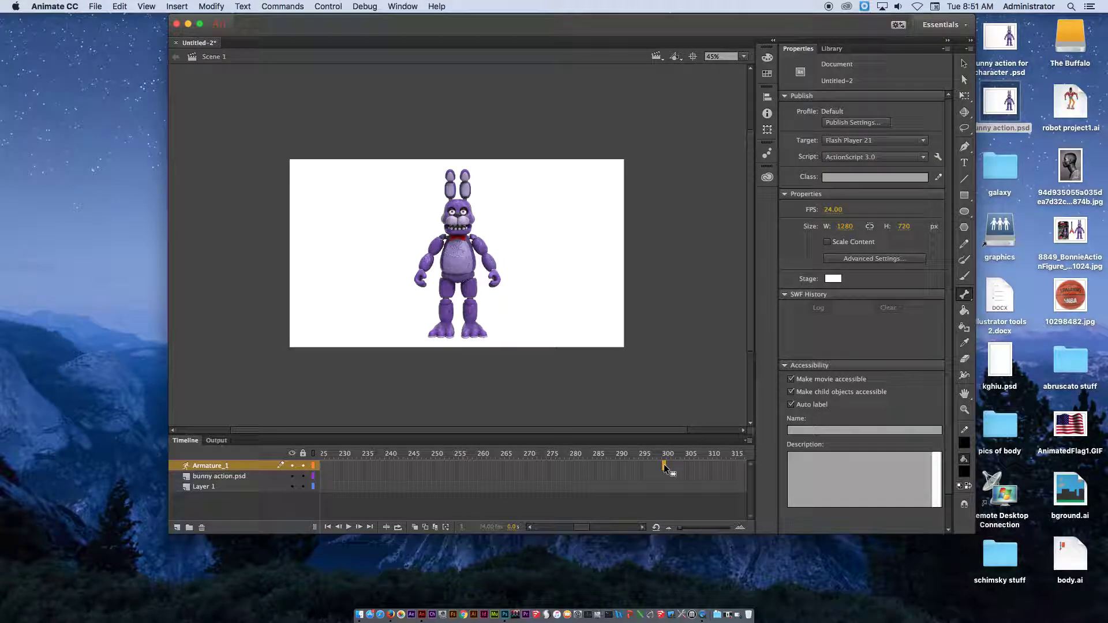
right_click(664, 465)
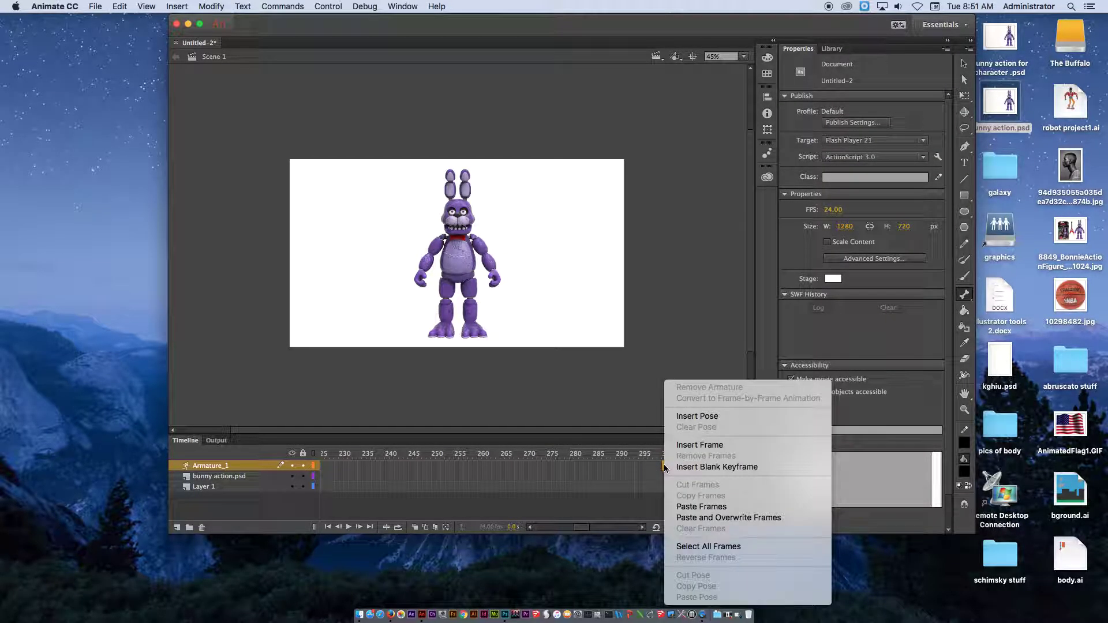
left_click(694, 418)
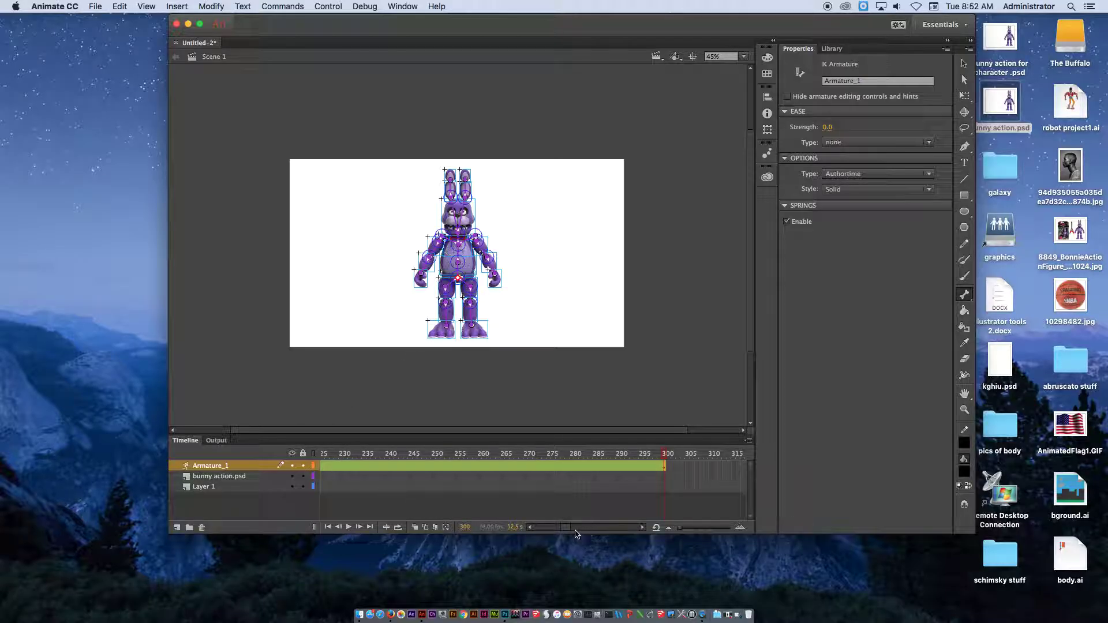
- Scrub the opening frames, go to frame 10 on the armature and zoom the stage to 91%
left_click_drag(567, 531, 534, 532)
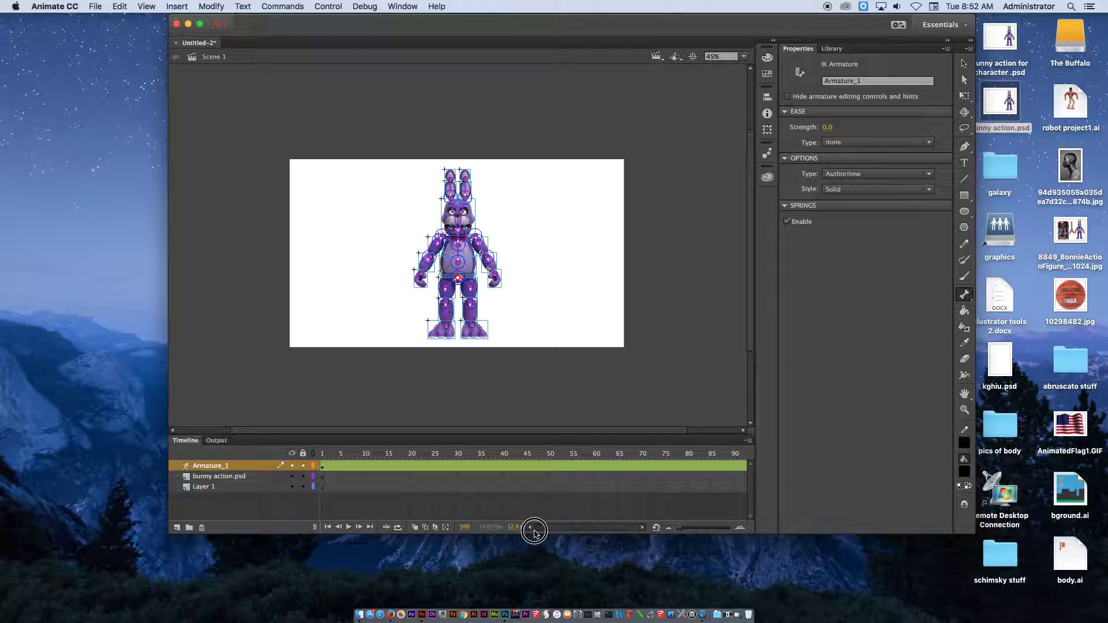
left_click_drag(339, 458, 378, 459)
left_click(365, 467)
key("super+equal")
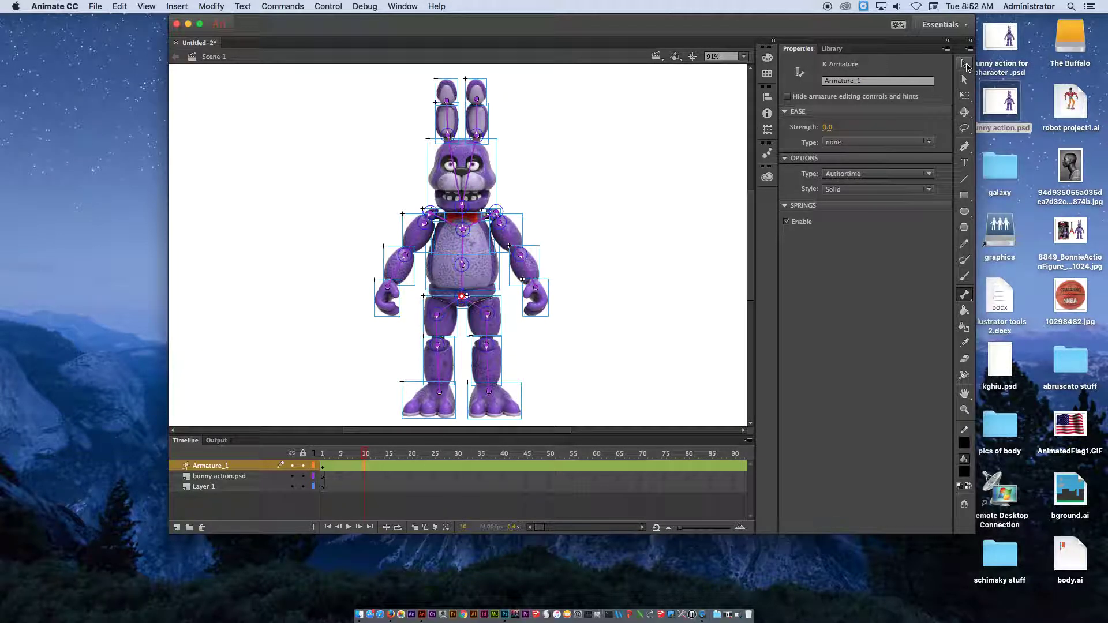
left_click(965, 294)
left_click(964, 65)
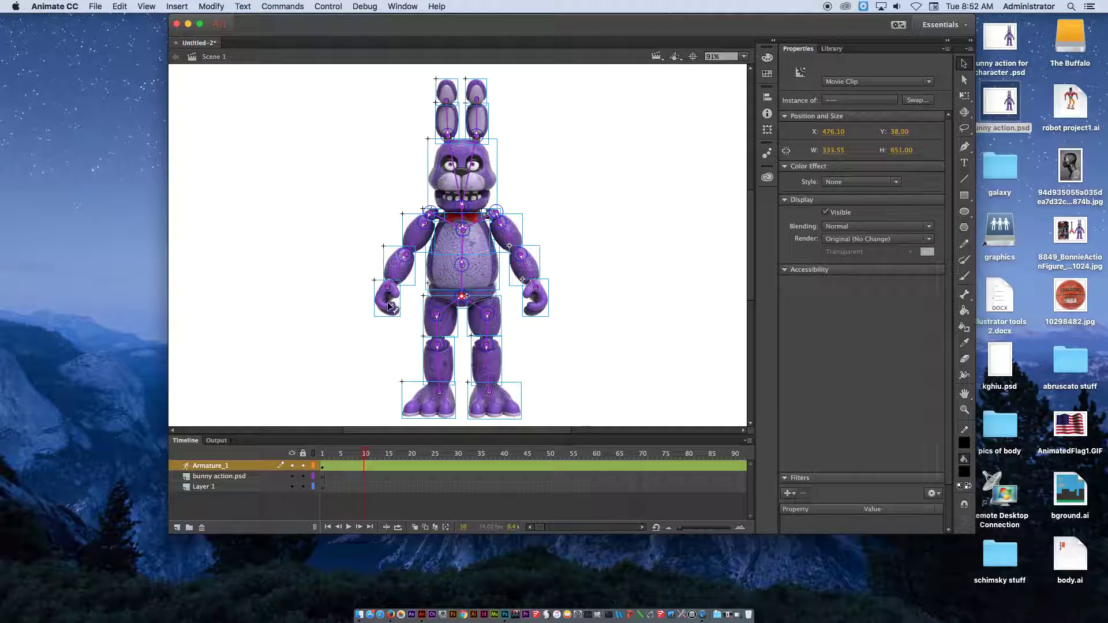
- Pose the bunny's left arm out to the side with the forearm bent upward
left_click_drag(388, 306, 352, 275)
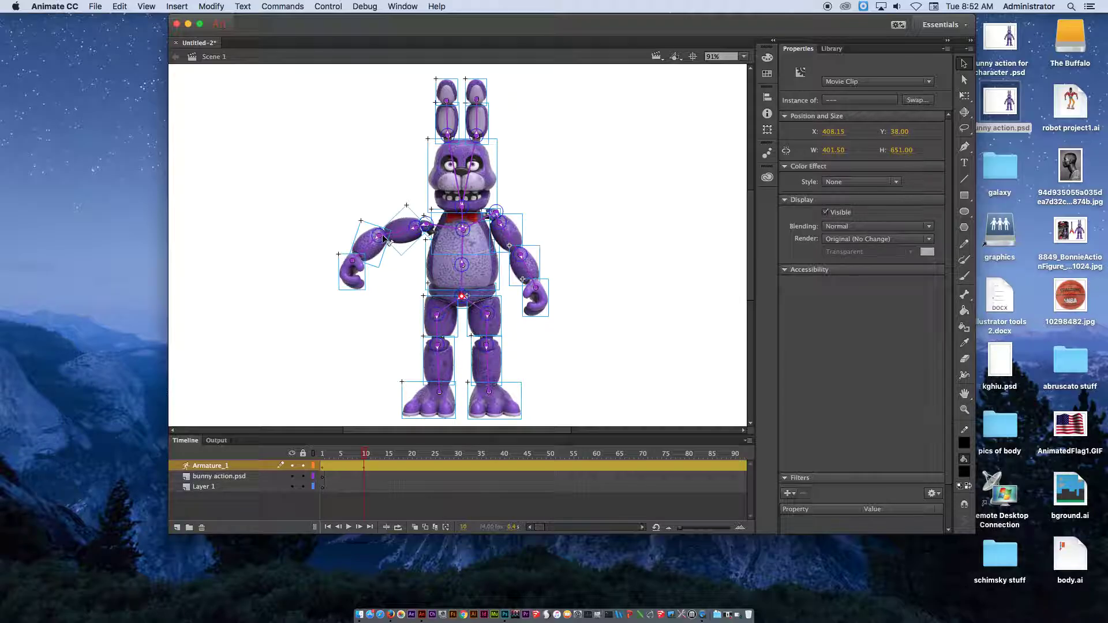
mouse_move(384, 238)
left_mouse_down()
mouse_move(384, 218)
mouse_move(382, 246)
left_mouse_up()
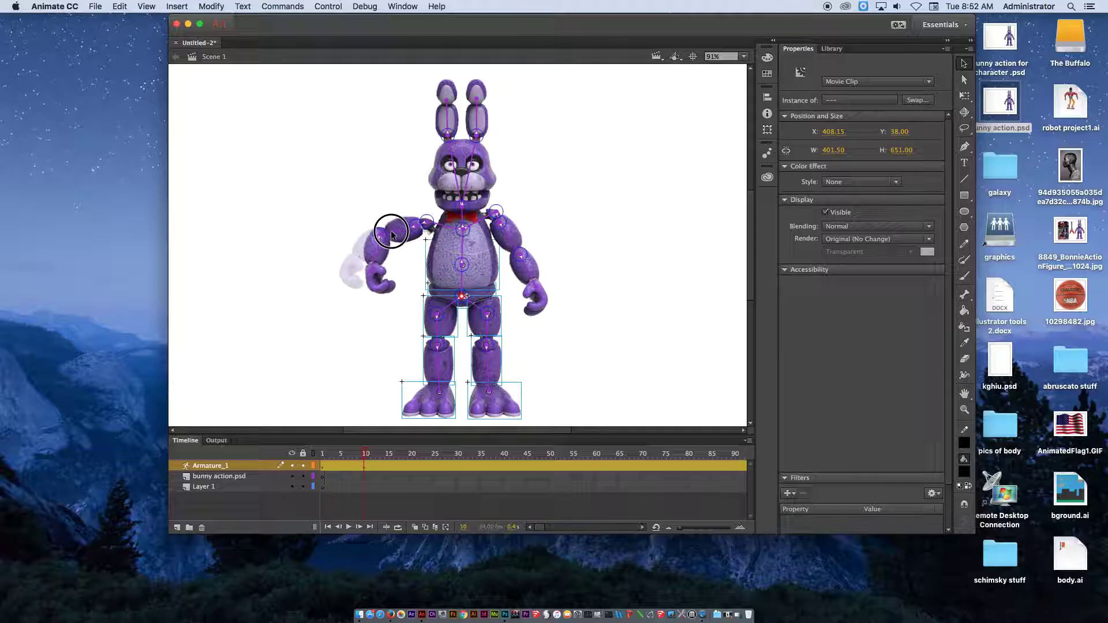
left_click_drag(388, 247, 391, 283)
left_click_drag(411, 247, 297, 258)
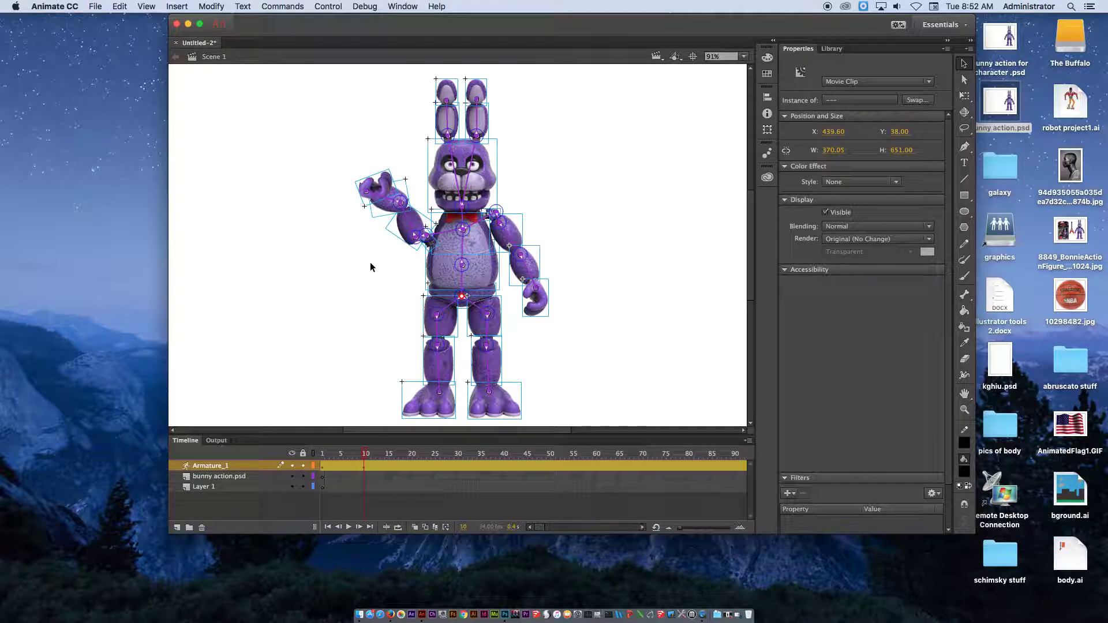
- Swing the raised arm down and undo the poses until it hangs straight at its side
left_click_drag(372, 189, 381, 270)
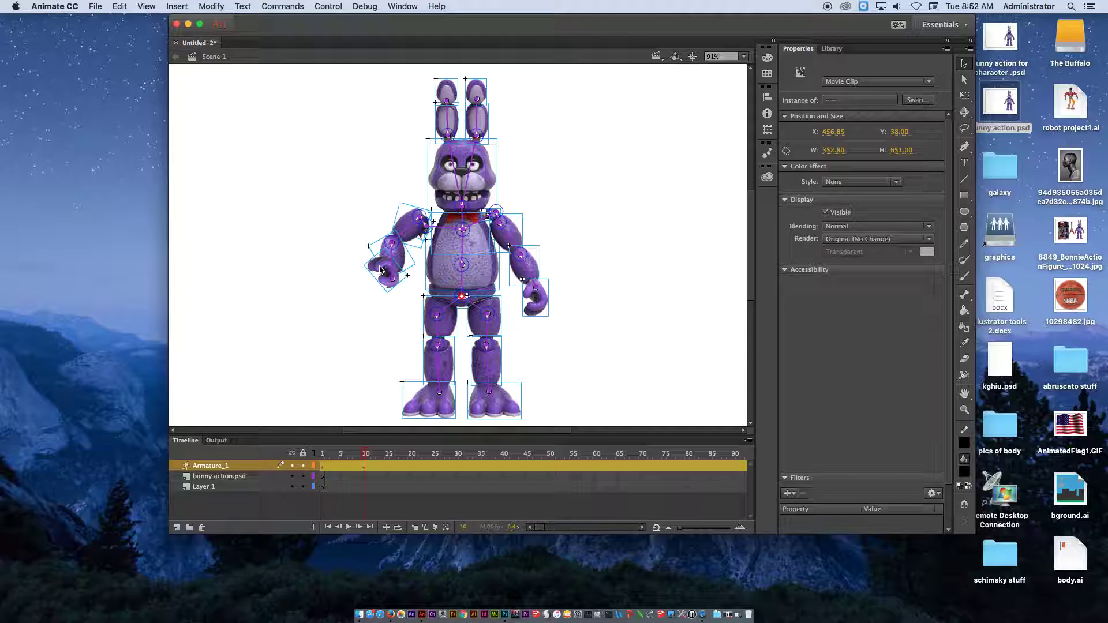
key("ctrl+z")
key("ctrl+z")
key("ctrl+z")
key("ctrl+z")
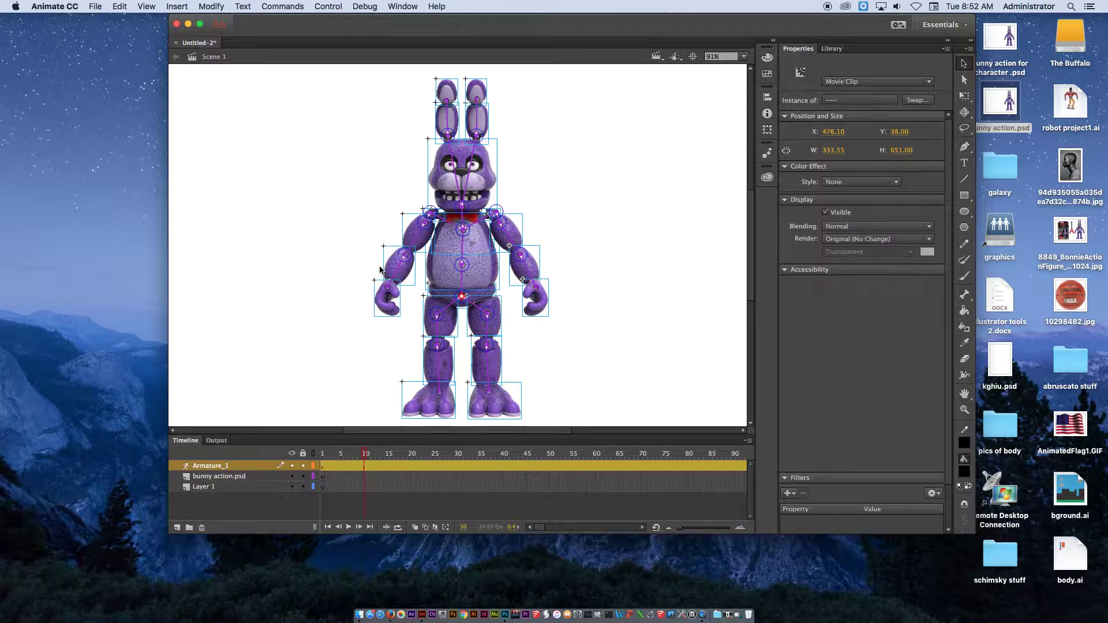
left_click(381, 270)
left_click(381, 467)
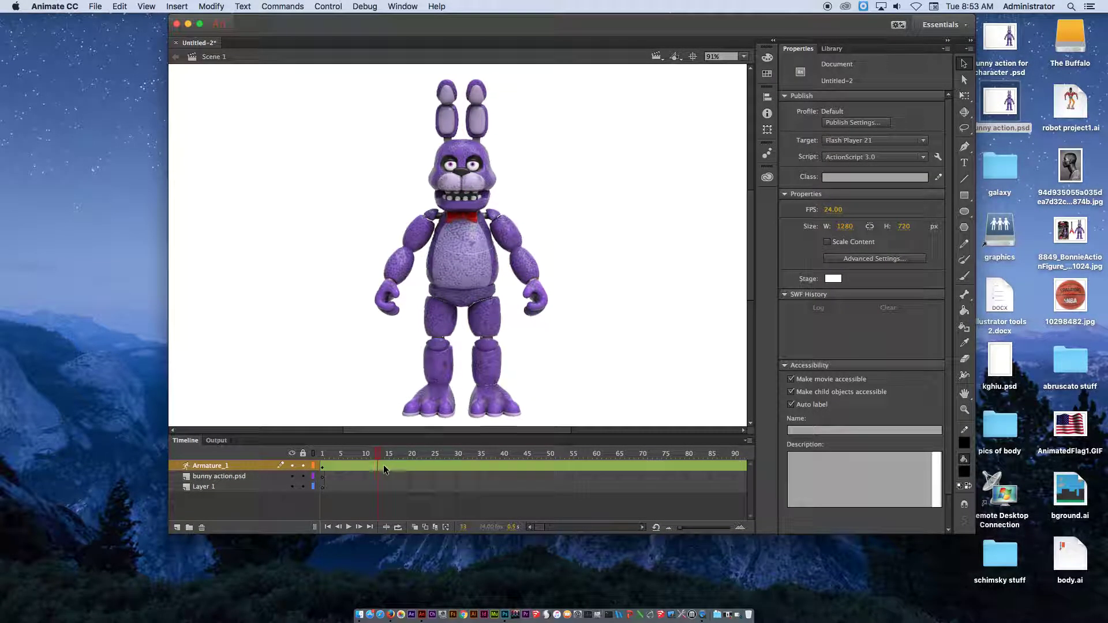
- At frame 11, raise the bunny's arm out to the side and preview it from frame 1
left_click(369, 466)
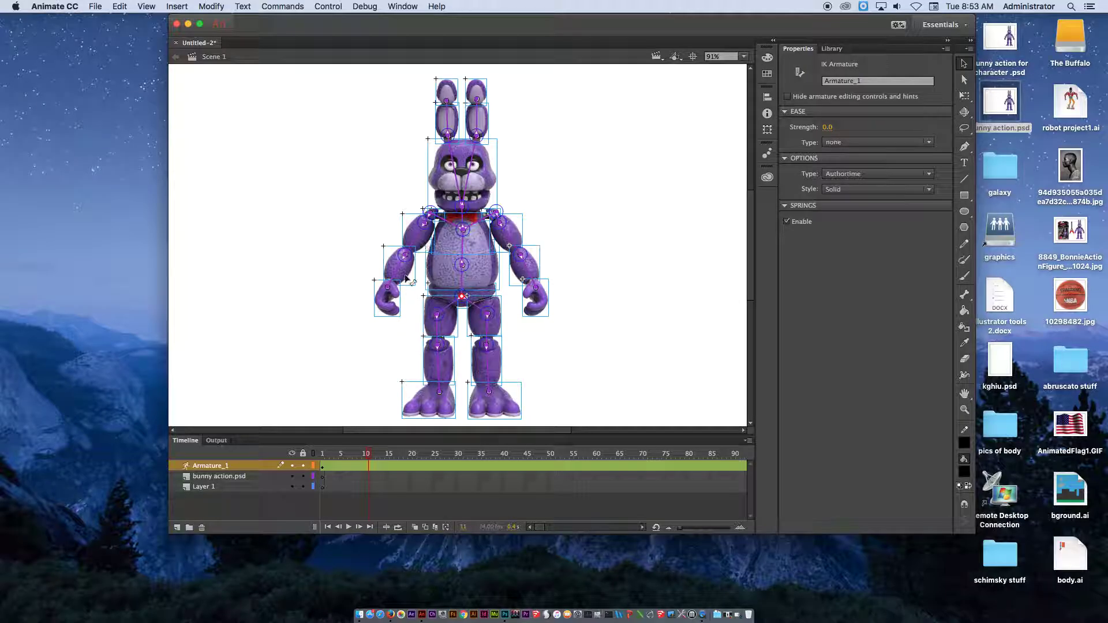
left_click_drag(394, 301, 340, 219)
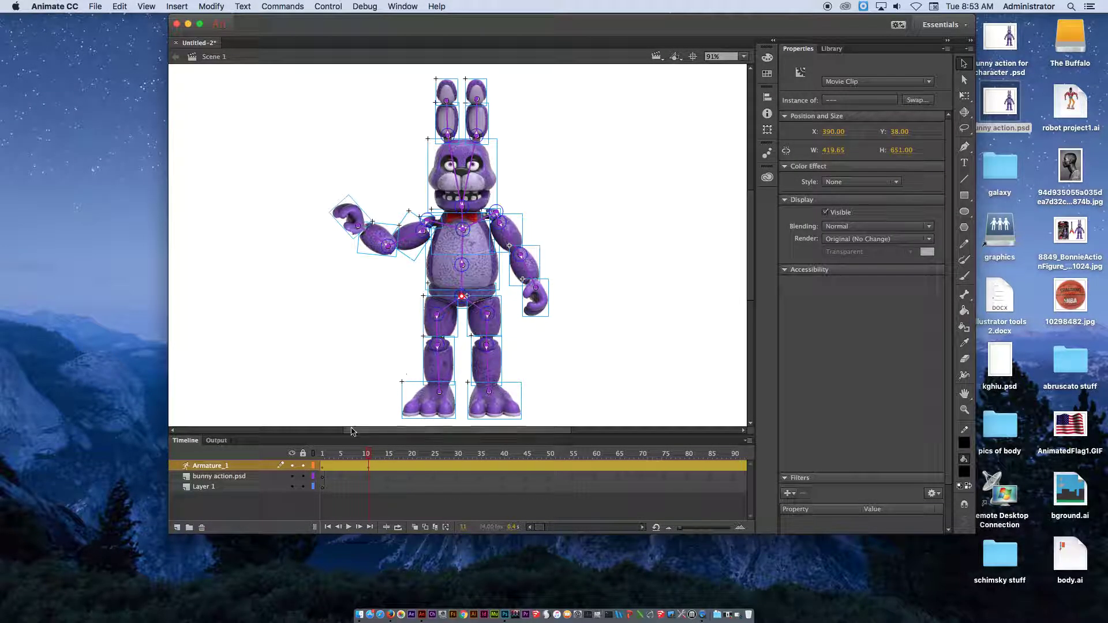
left_click_drag(328, 457, 366, 456)
- At frame 20, tilt both of the bunny's ears outward and preview the animation
left_click(410, 466)
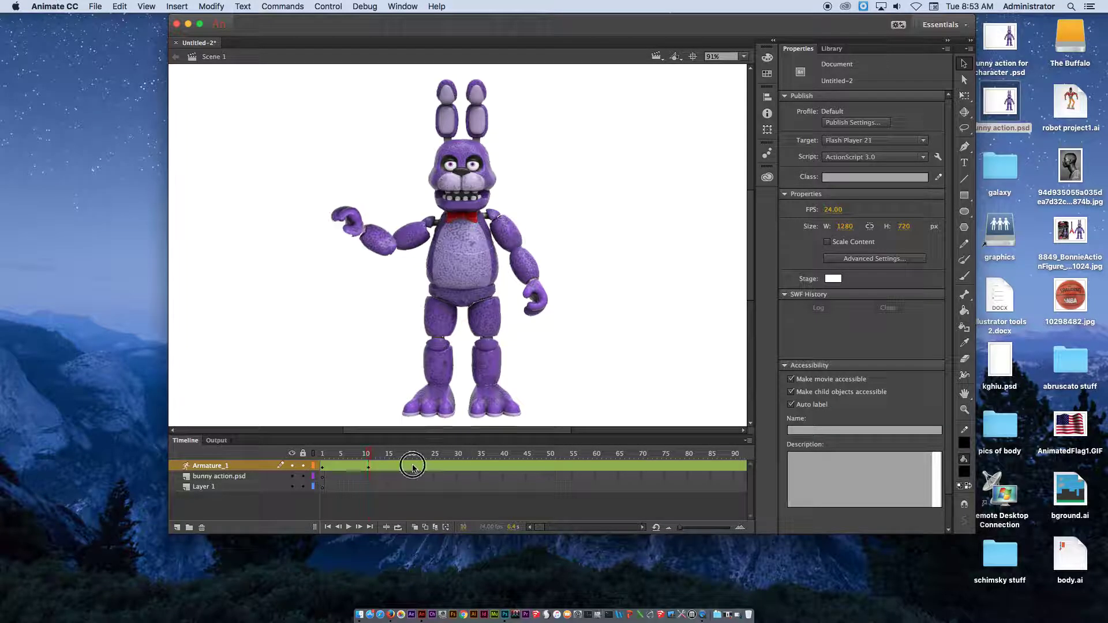
left_click(495, 331)
left_click_drag(447, 91, 401, 111)
left_click(481, 89)
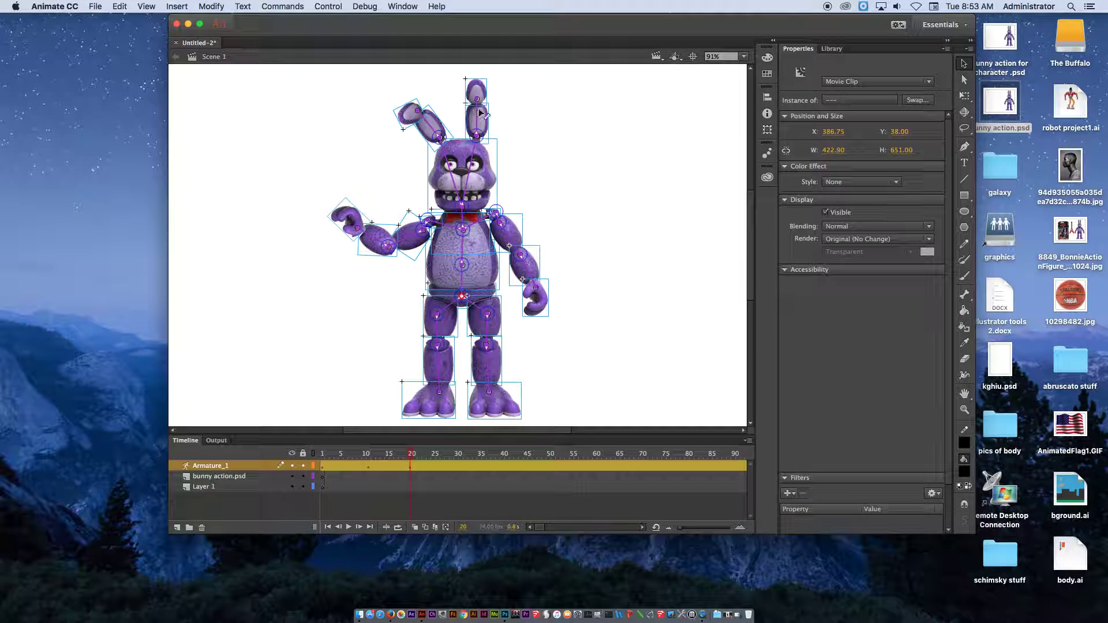
left_click_drag(481, 90, 529, 126)
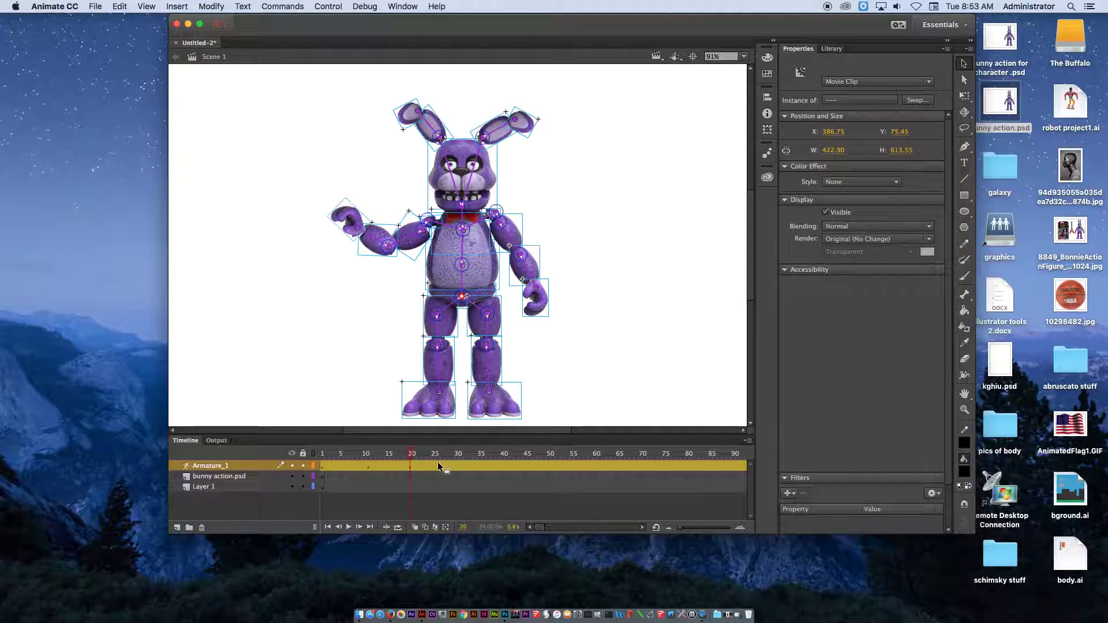
left_click_drag(394, 454, 344, 465)
- Swing the foot right at frame 59 and kick the leg out at frame 81
left_click_drag(449, 464, 593, 459)
left_click_drag(493, 396, 520, 369)
left_click(692, 456)
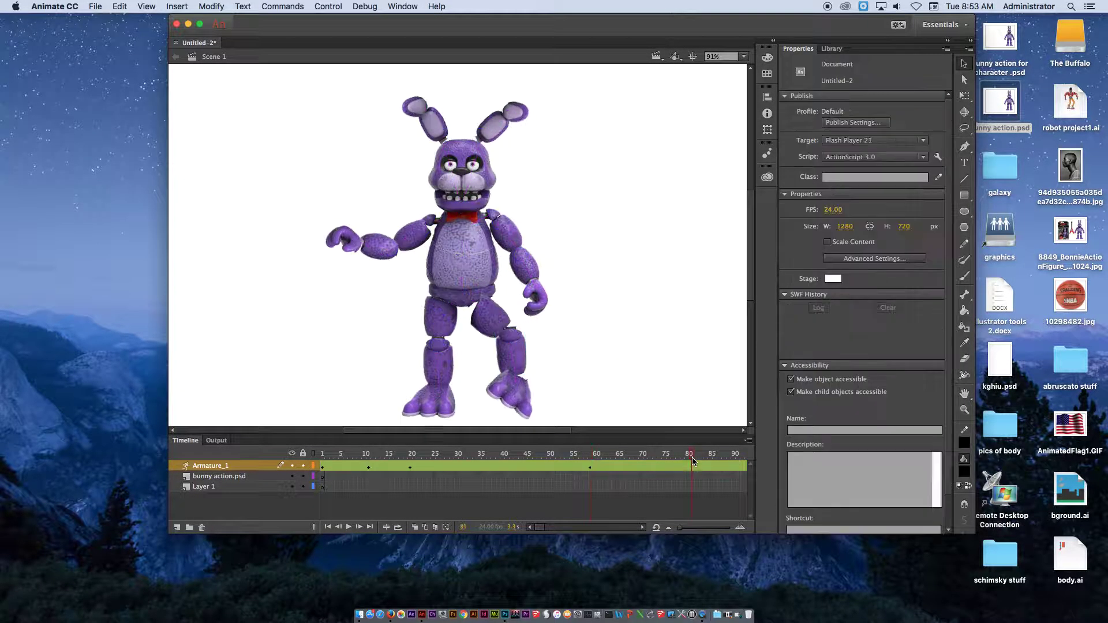
left_click_drag(447, 336, 427, 346)
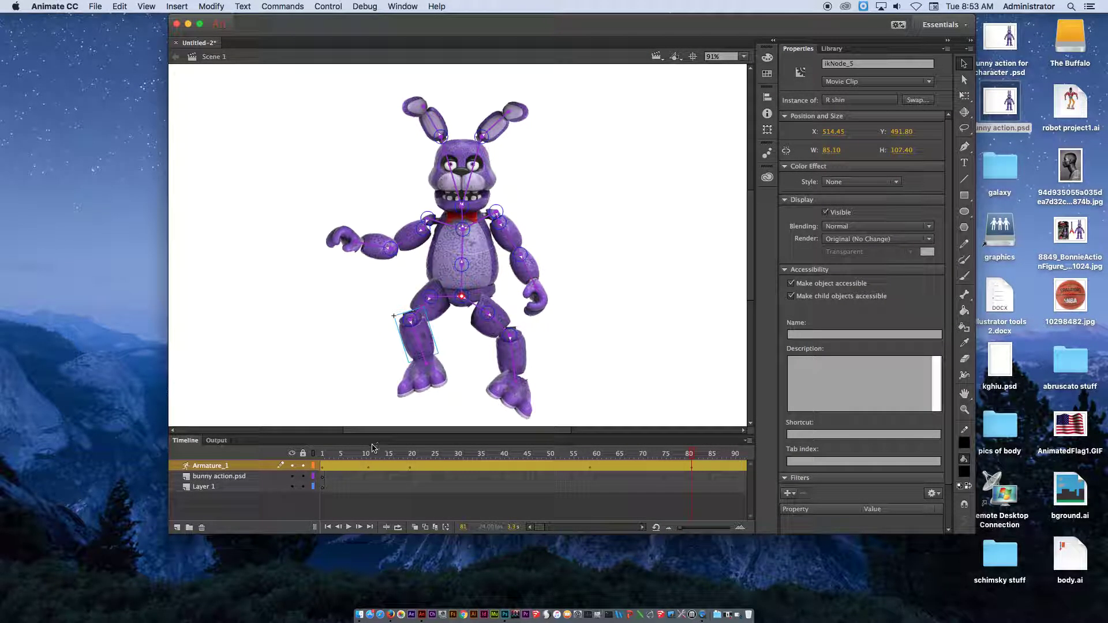
left_click_drag(323, 456, 424, 454)
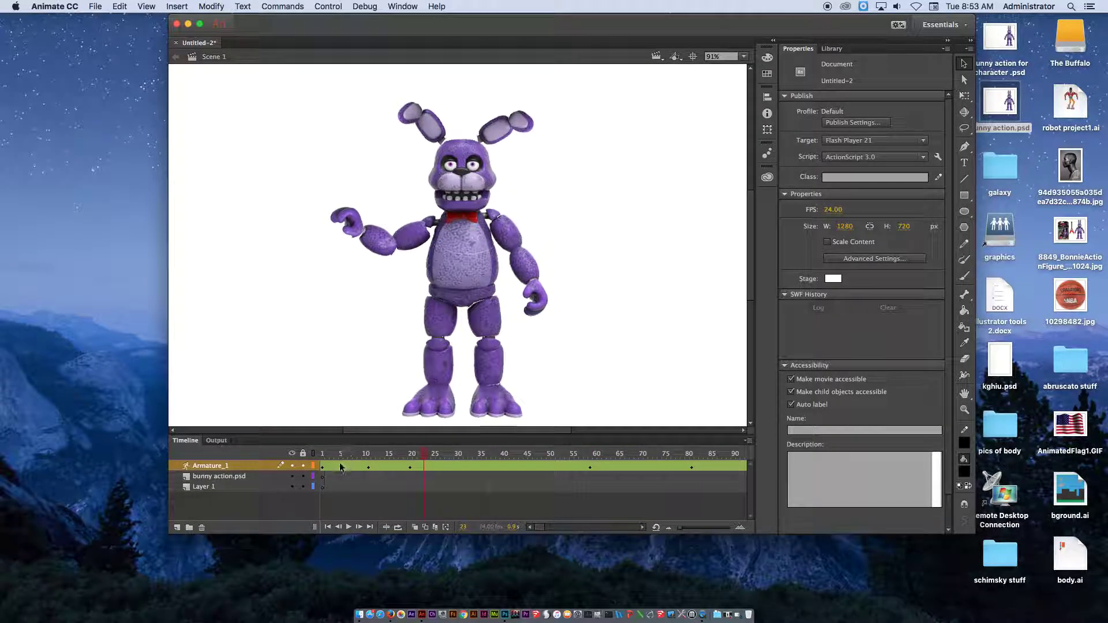
- Add a new layer beneath the bunny layers and select its frame 1
left_click(178, 527)
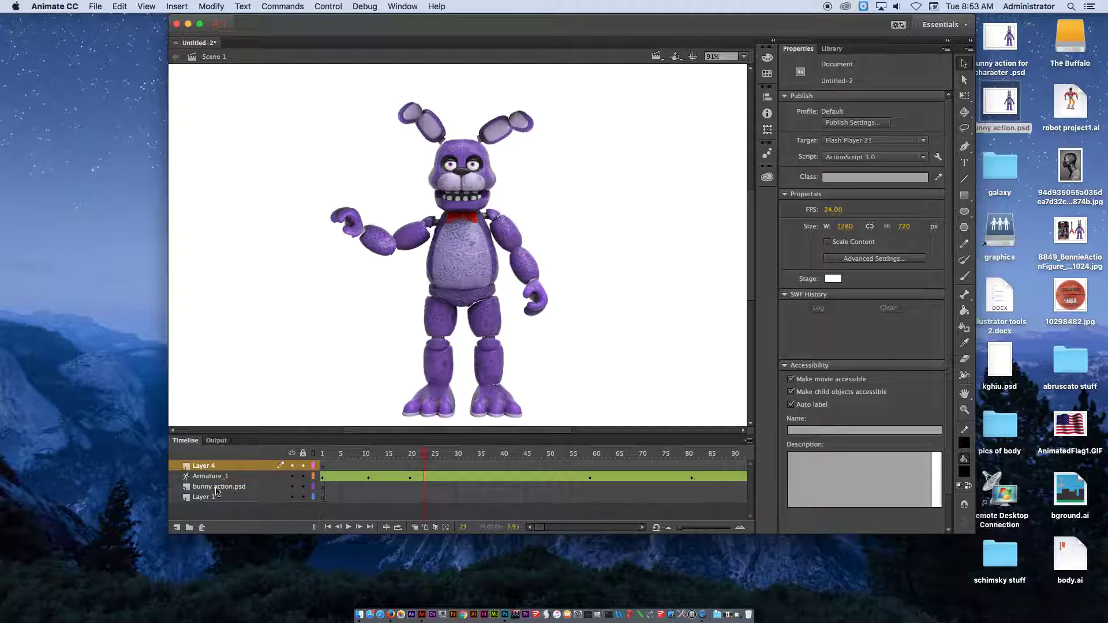
left_click_drag(227, 466, 229, 497)
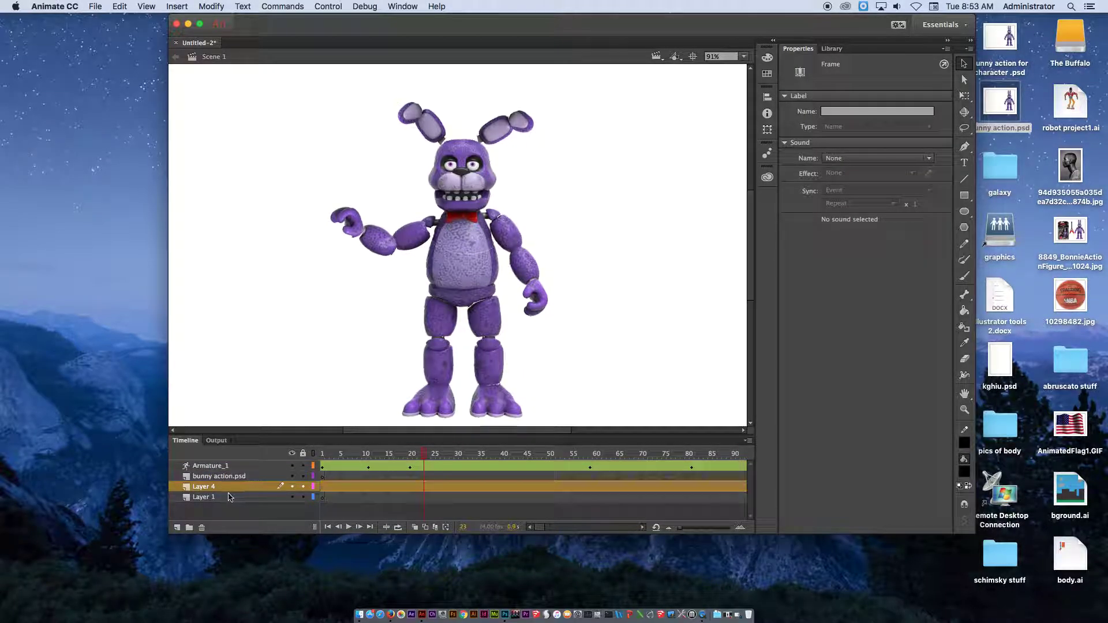
left_click(318, 487)
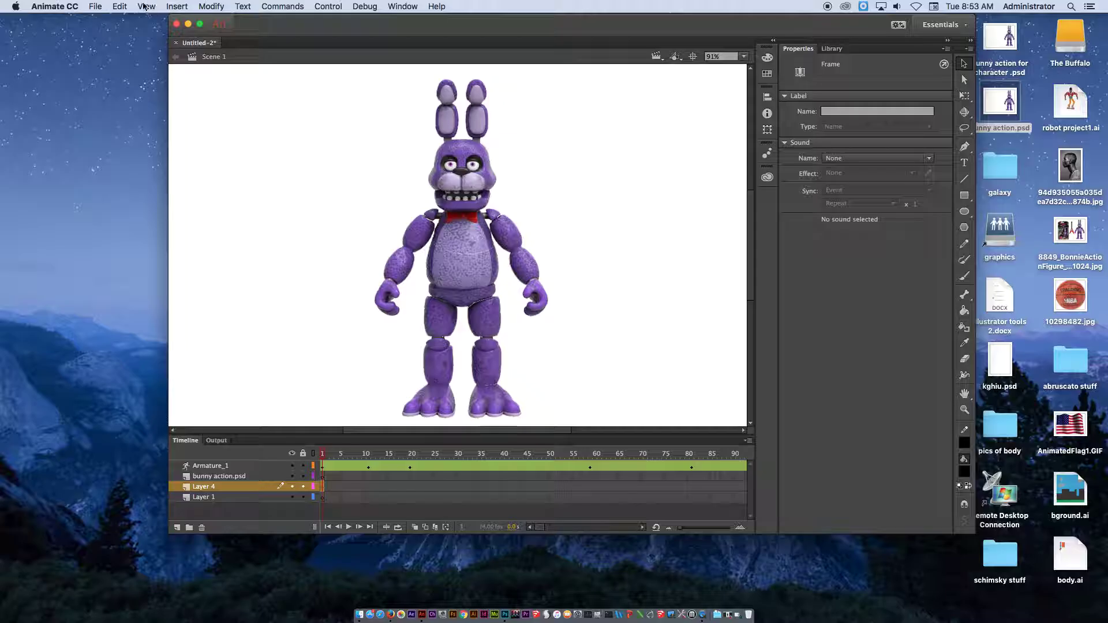
- Import bground.ai to the stage as a movie clip on the new layer
left_click(95, 6)
mouse_move(130, 155)
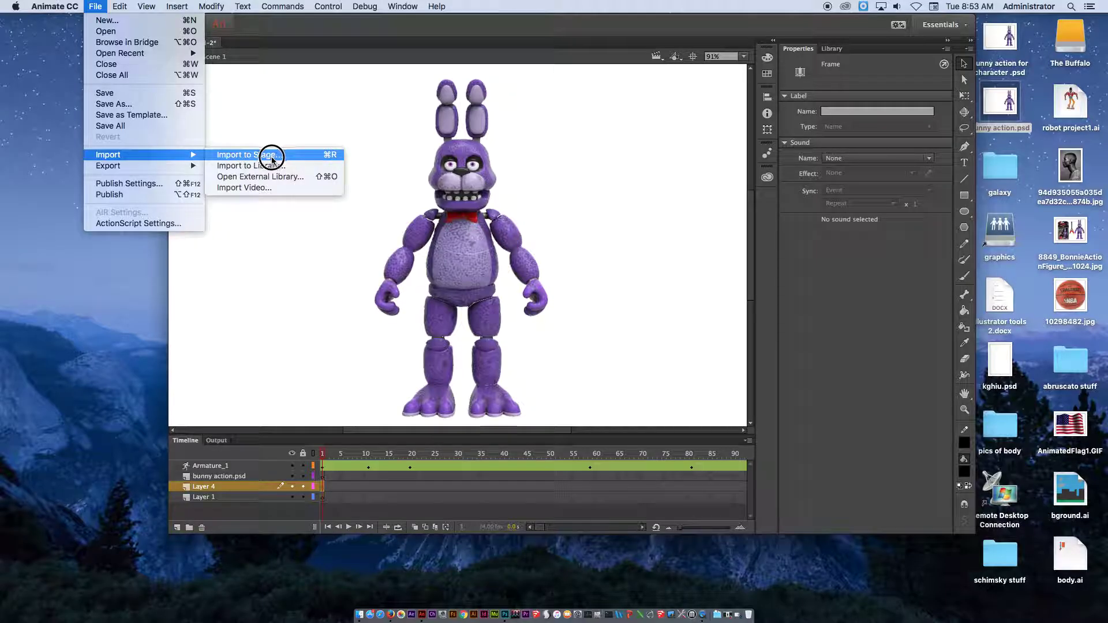
left_click(242, 156)
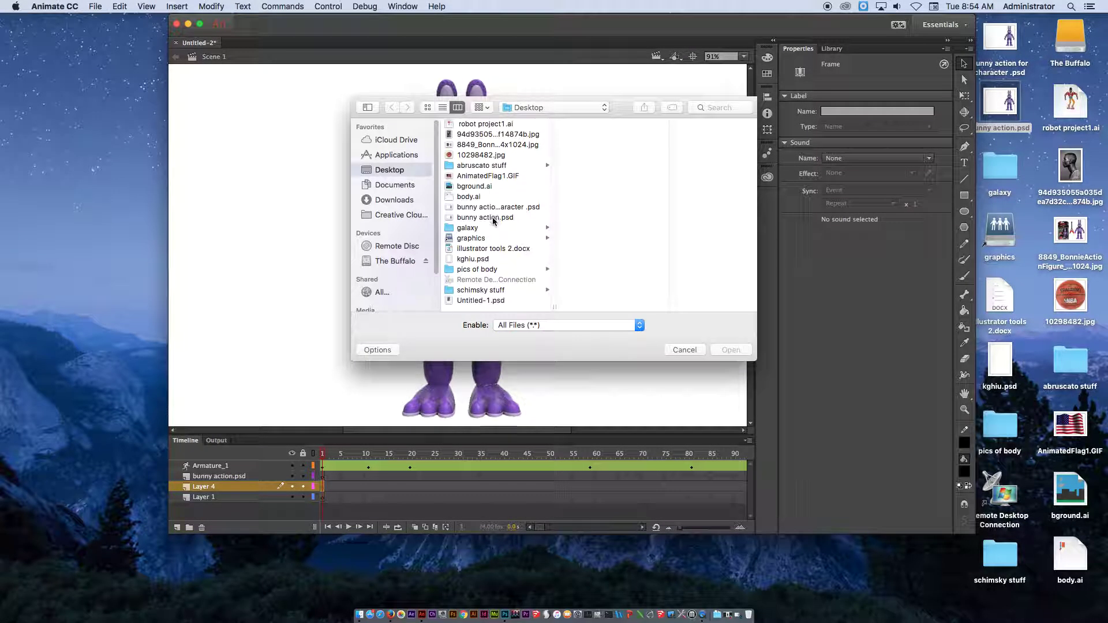
left_click(469, 196)
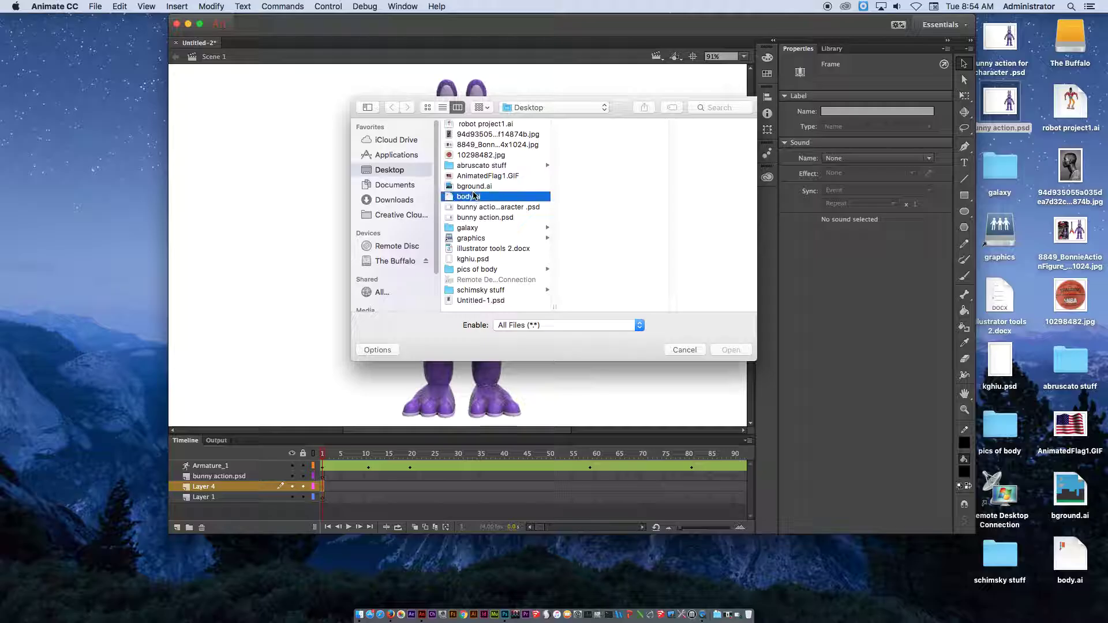
left_click(473, 186)
left_click(740, 355)
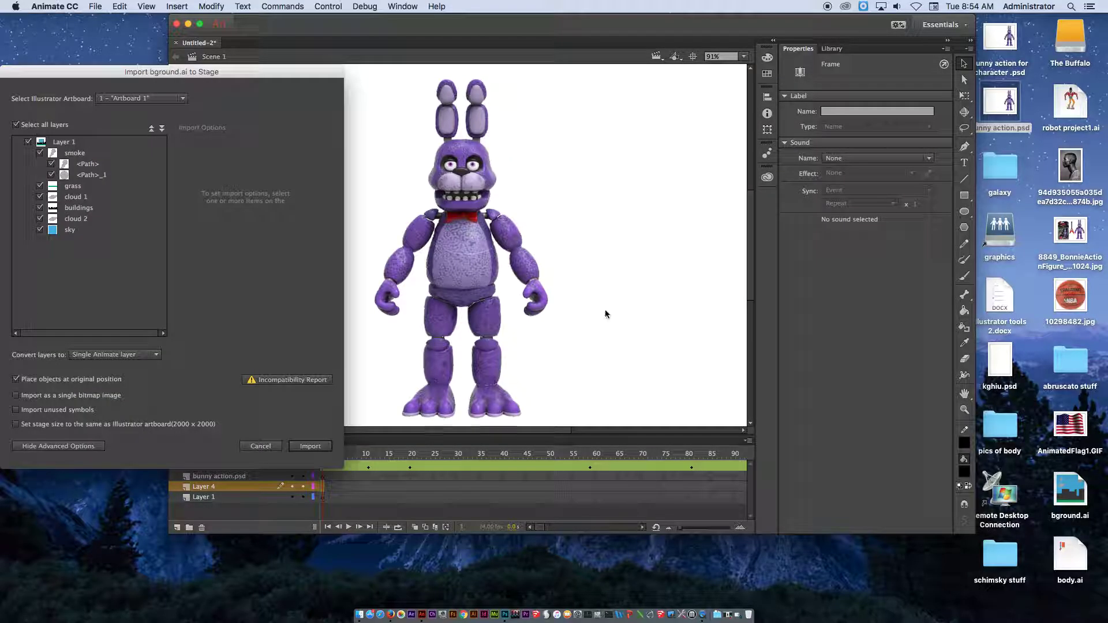
left_click(86, 154)
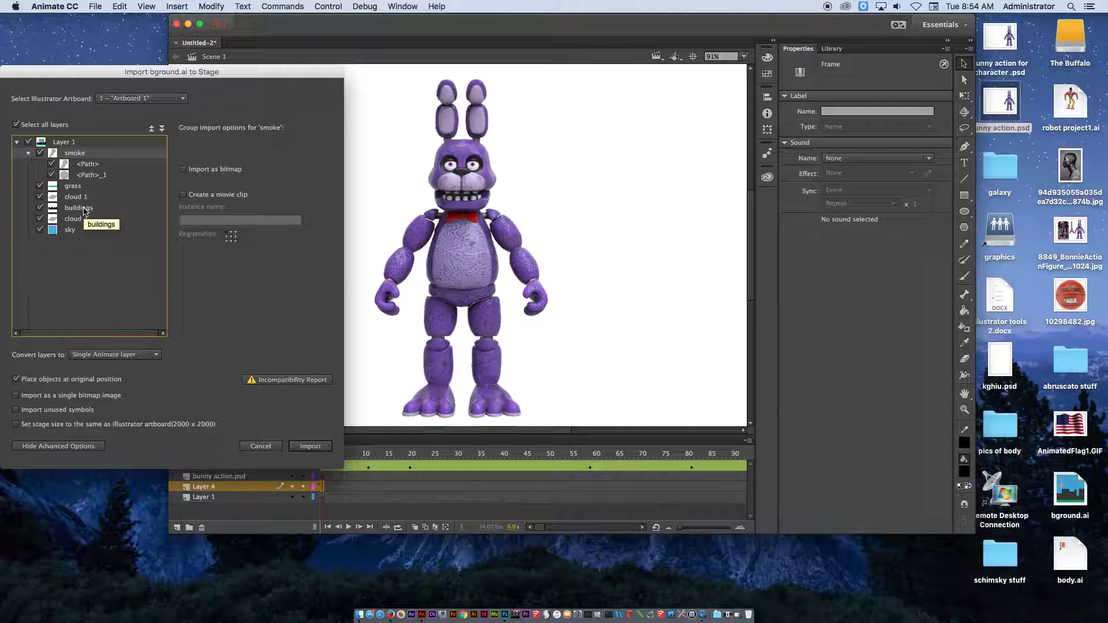
left_click(85, 166, "shift")
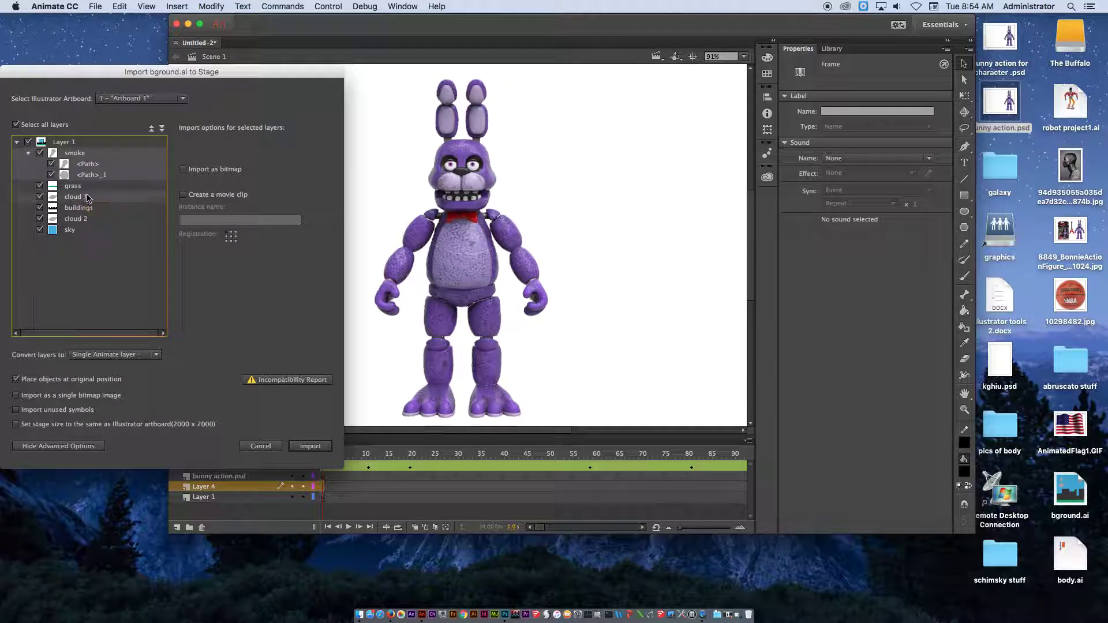
left_click(192, 199)
left_click(310, 446)
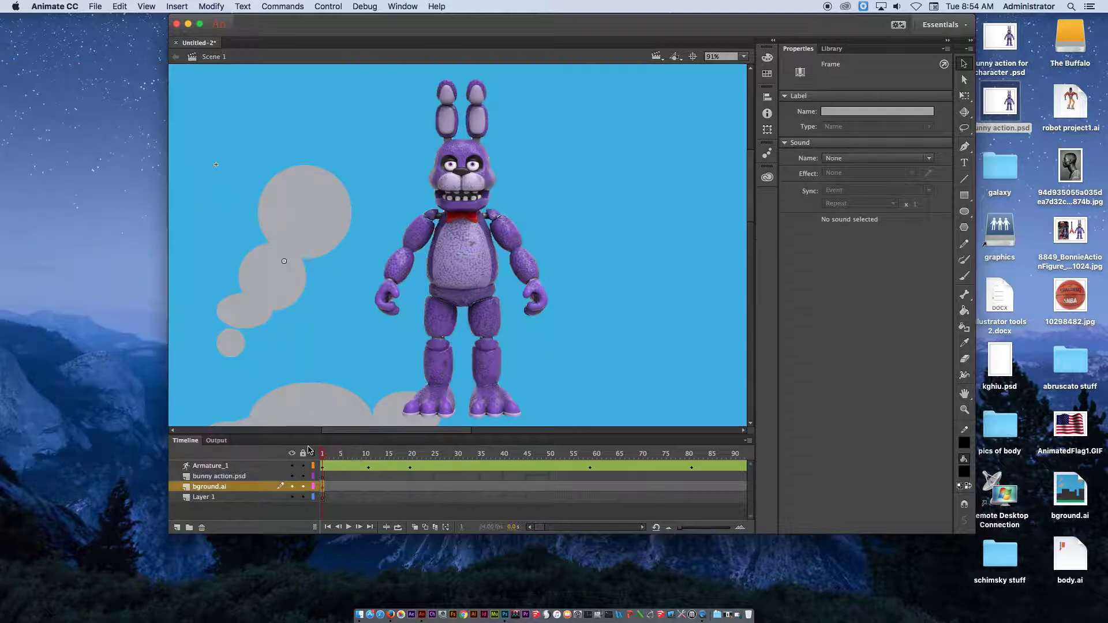
- Zoom out to fit the background and select the bground.ai layer's first frame
left_click(476, 295)
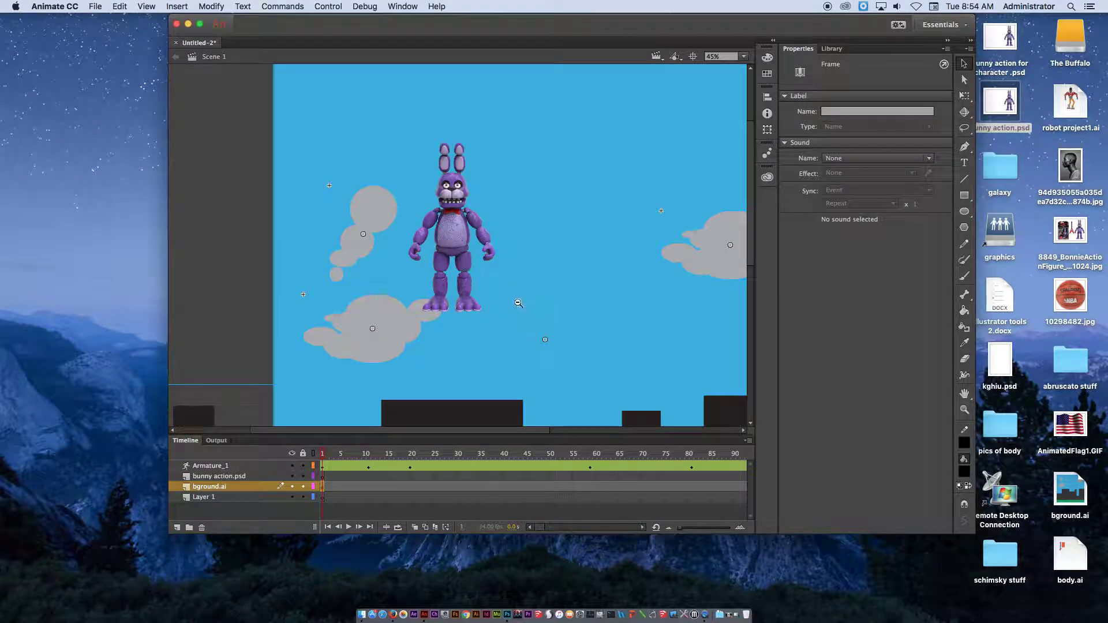
left_click(462, 254)
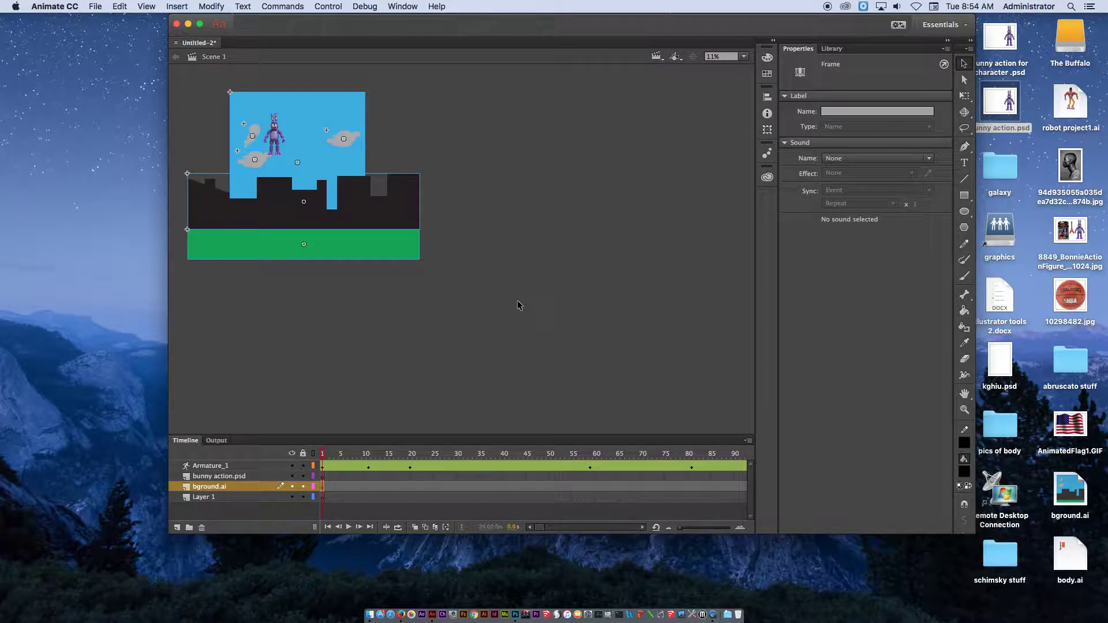
right_click(322, 490)
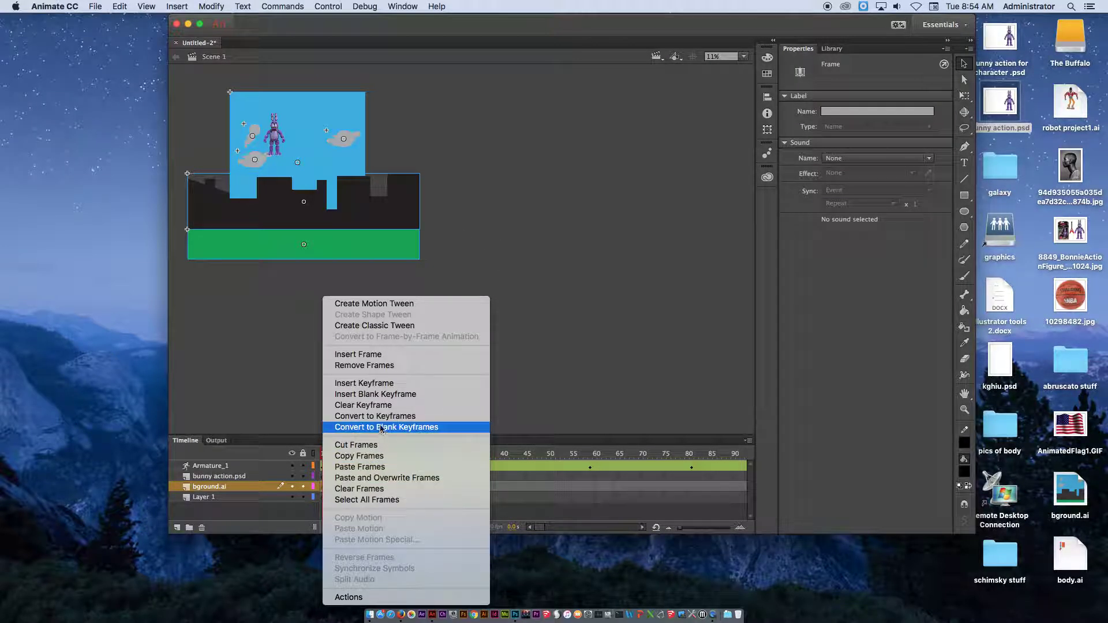
left_click(235, 393)
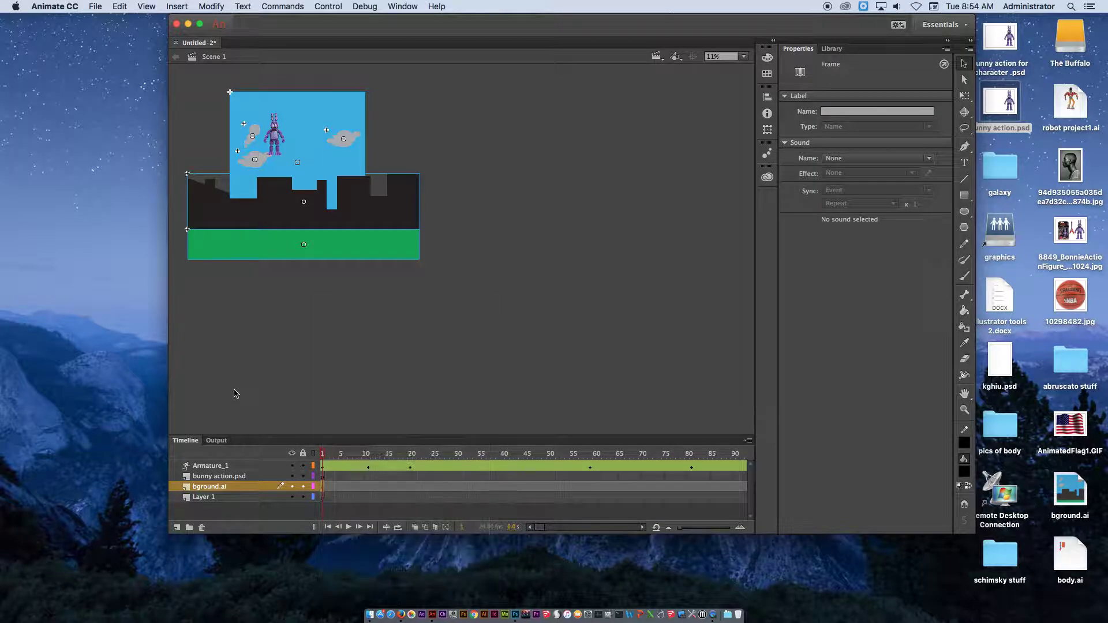
left_click(322, 490)
right_click(322, 491)
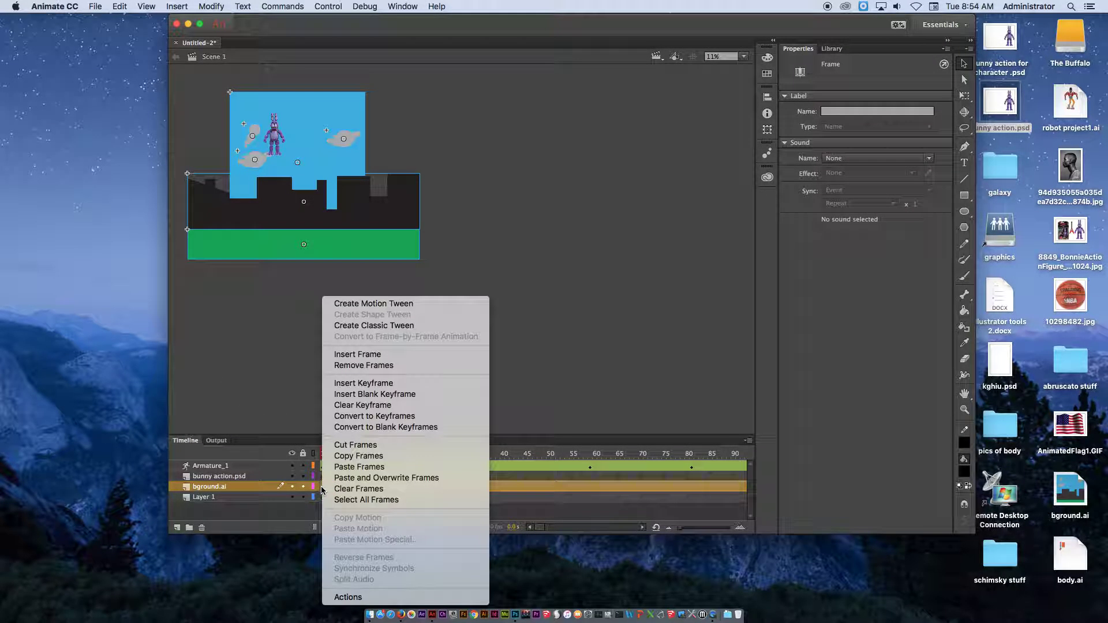
left_click(256, 406)
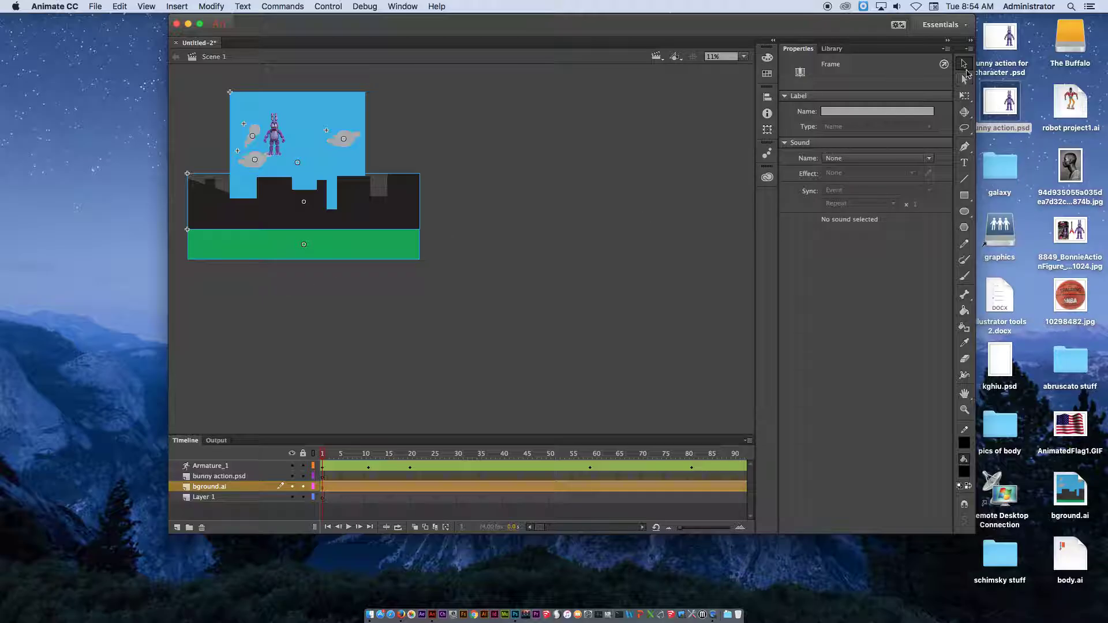
left_click(722, 149)
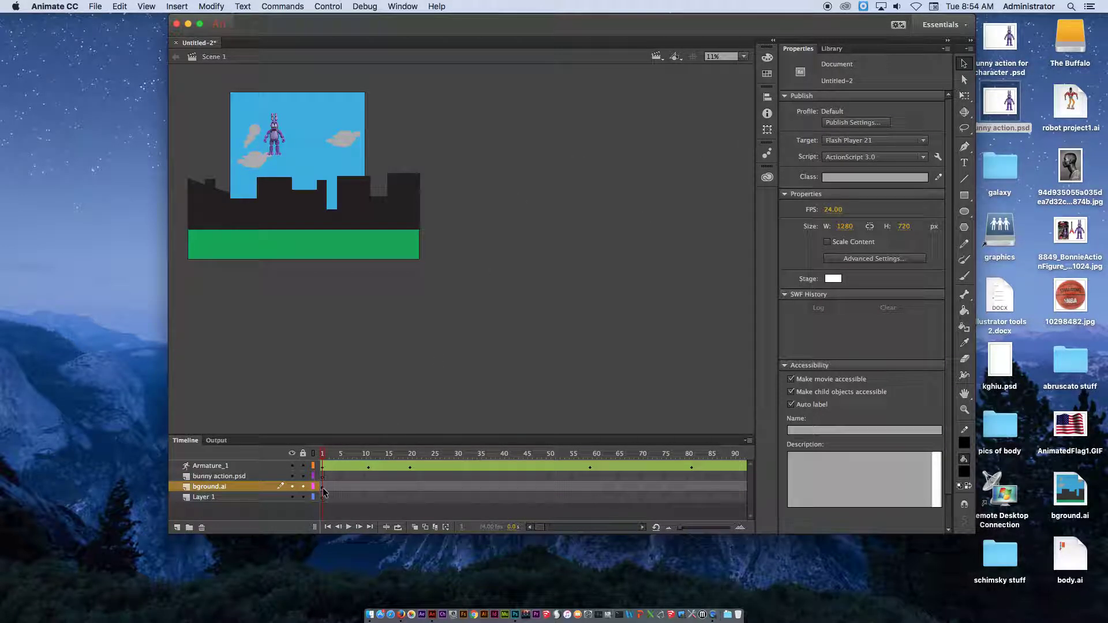
left_click(322, 491)
right_click(322, 491)
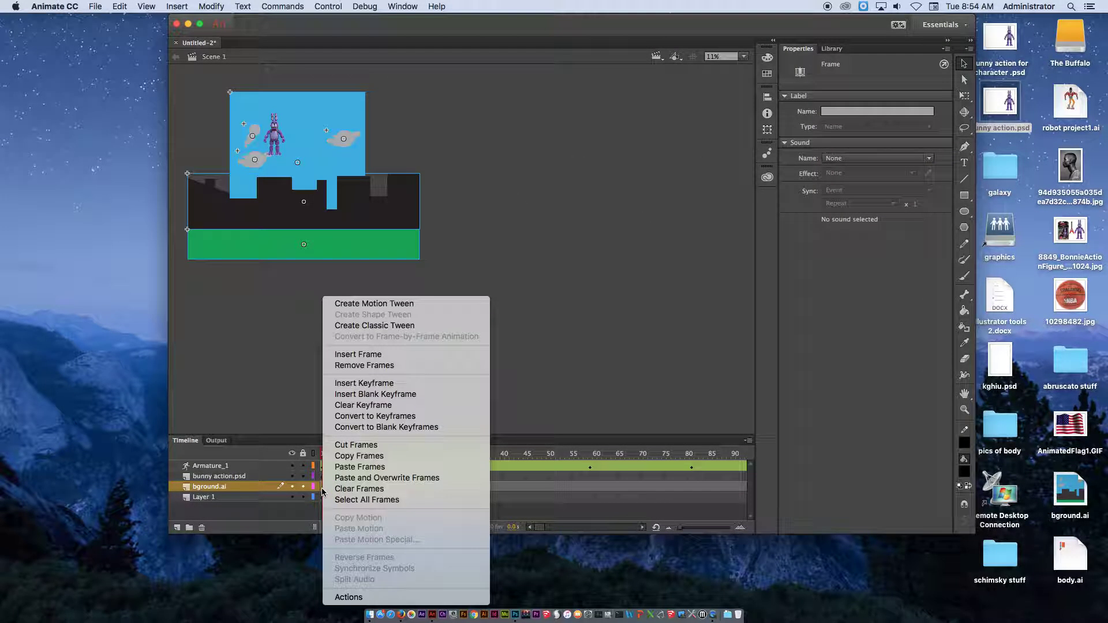
left_click(275, 345)
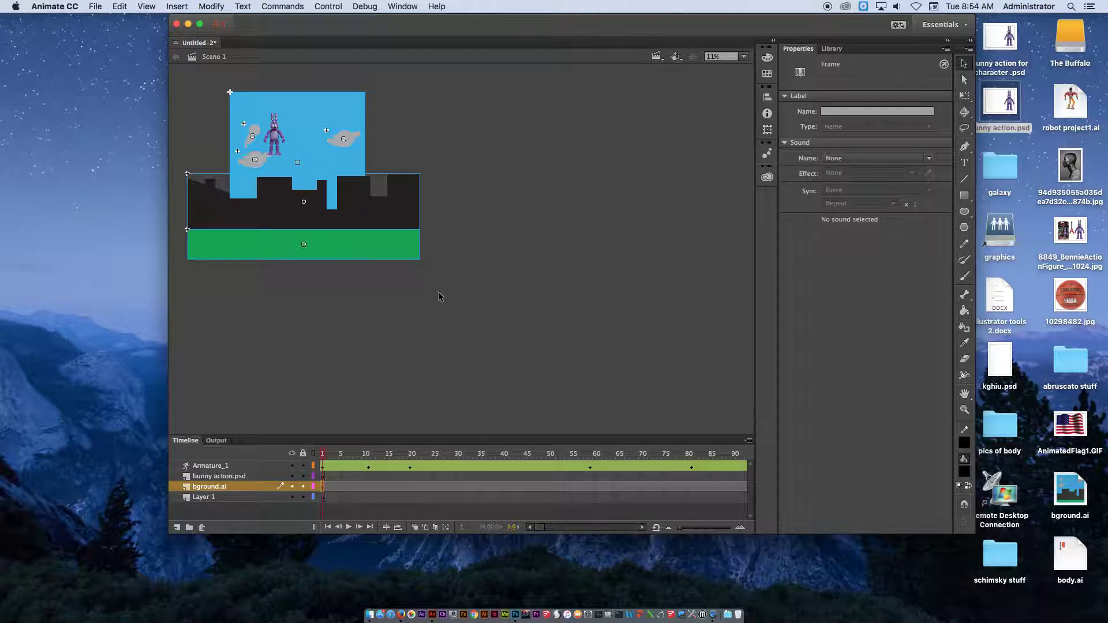
- Lock the Armature_1 layer and marquee-select the city background artwork
left_click_drag(458, 315, 184, 81)
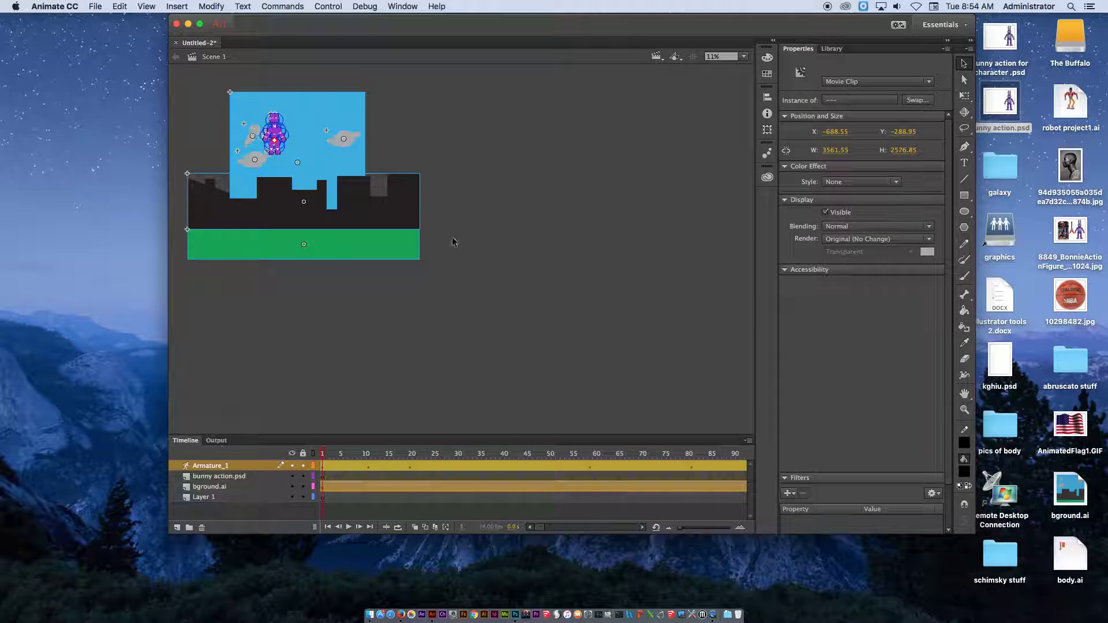
left_click(416, 416)
left_click(303, 466)
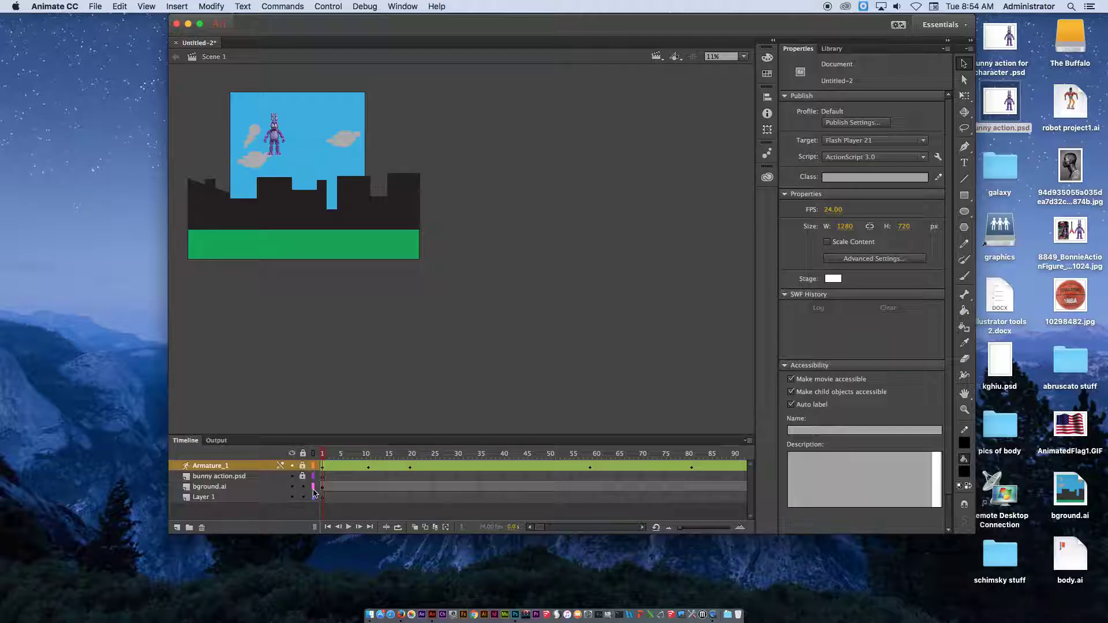
left_click_drag(433, 311, 168, 46)
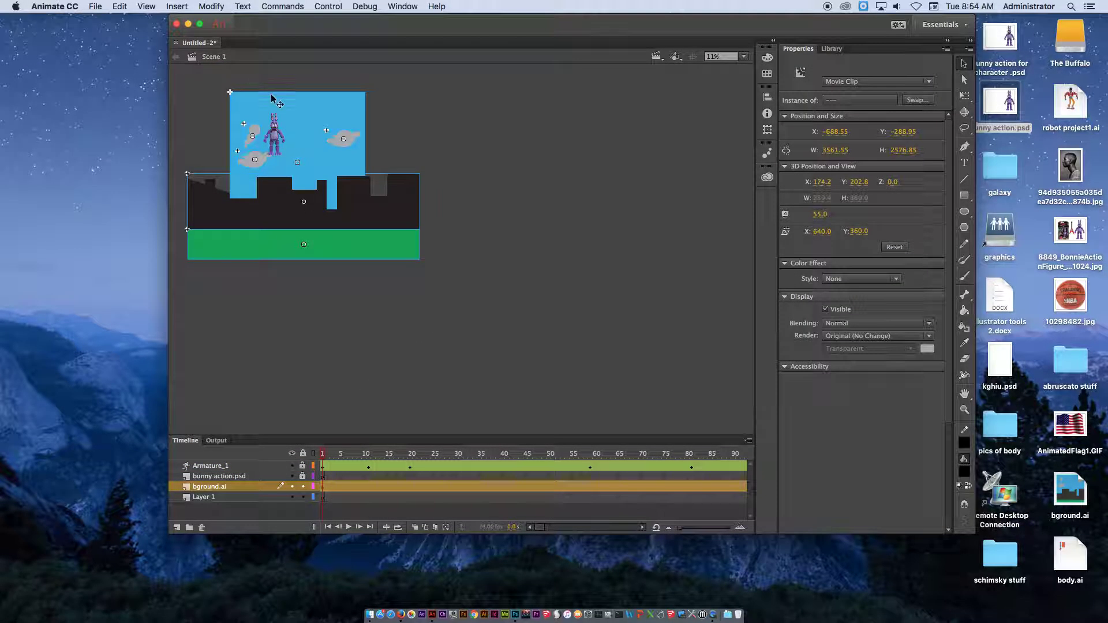
right_click(288, 117)
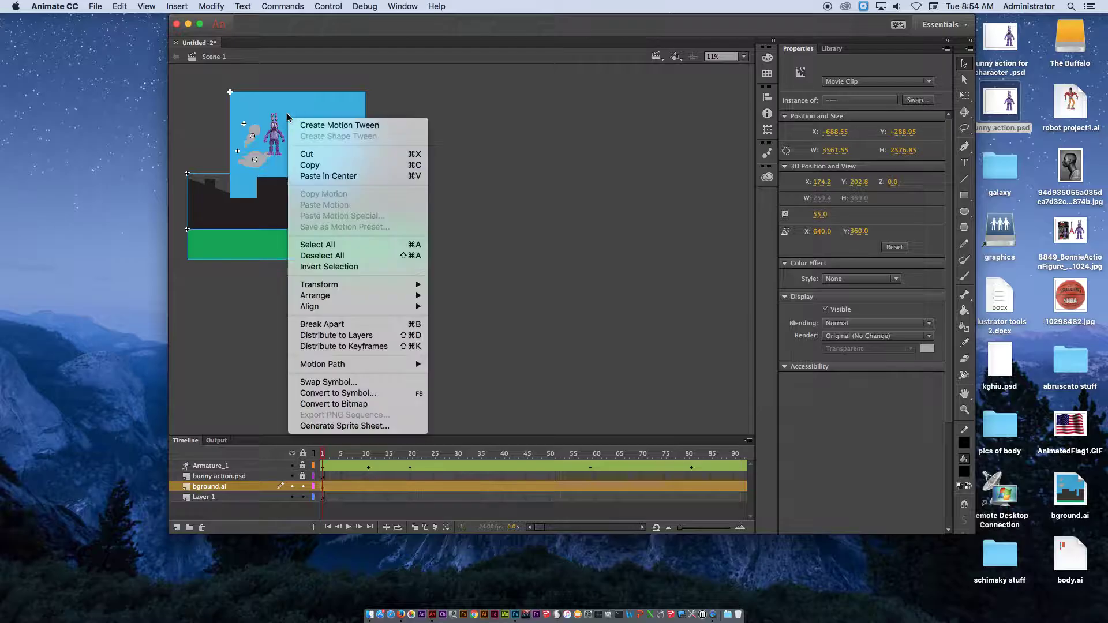
- Distribute the background to layers and enlarge the Timeline so every new layer shows
left_click(374, 337)
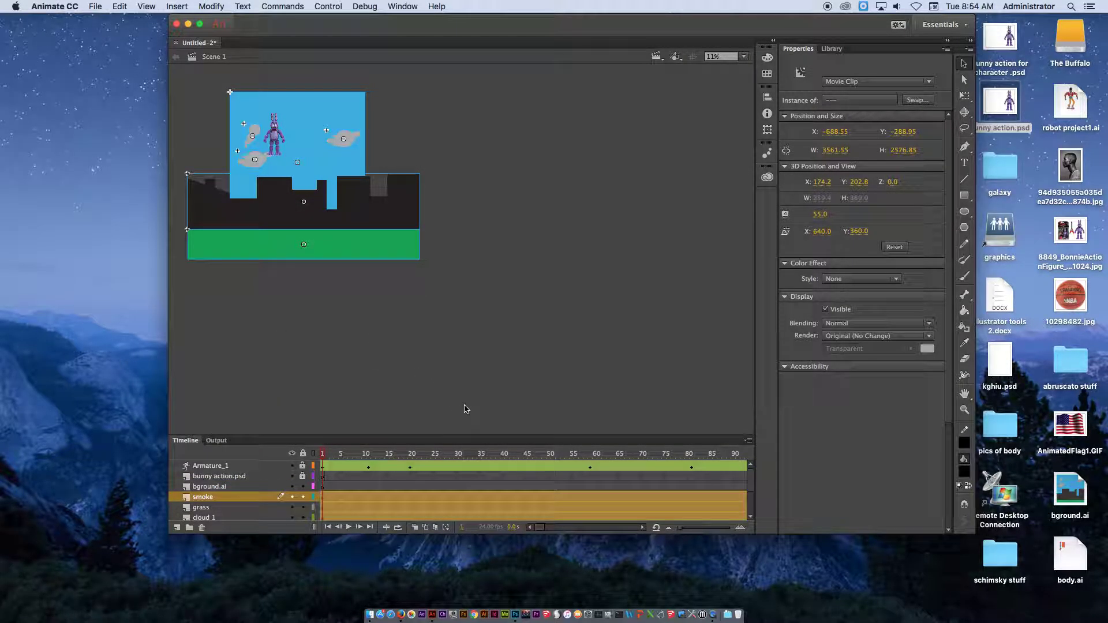
left_click_drag(448, 437, 430, 292)
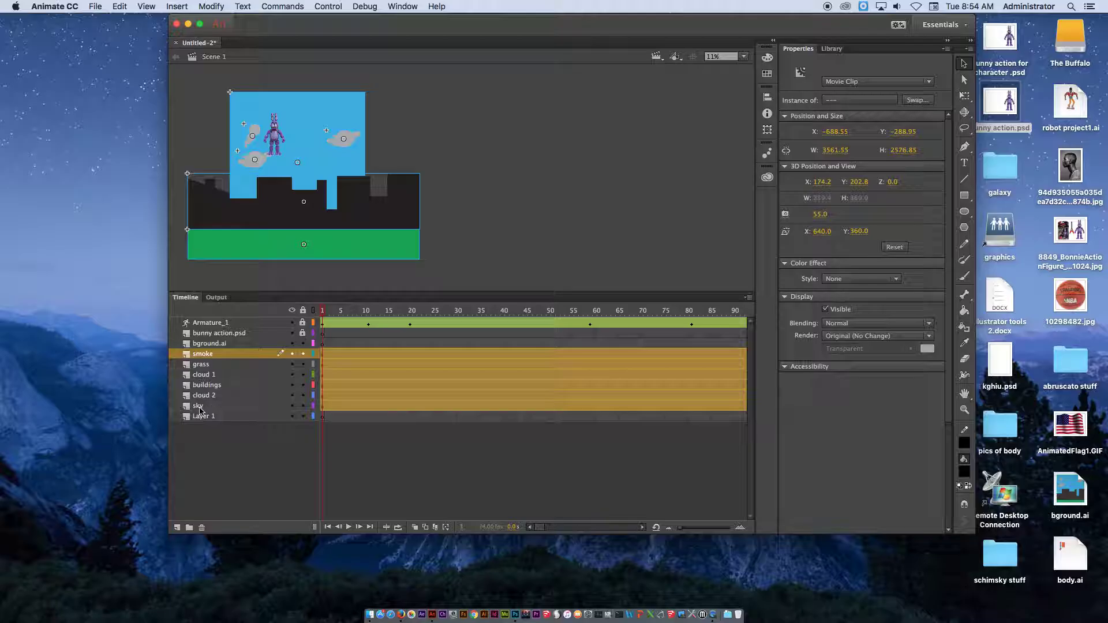
left_click(326, 401)
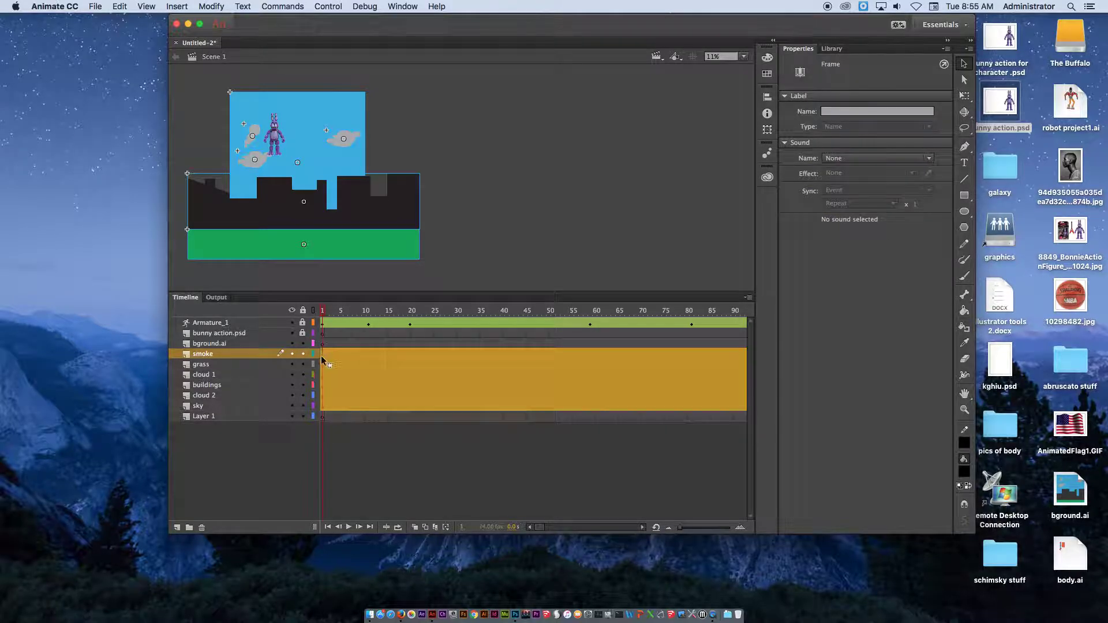
left_click(324, 355)
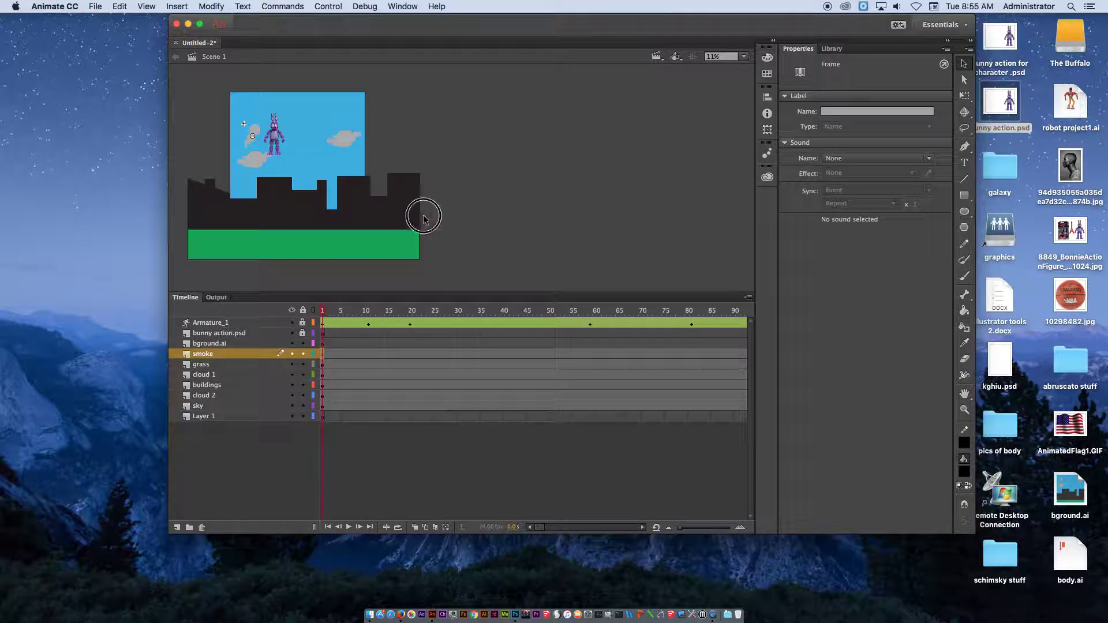
- Rearrange the buildings, sky and grass, raising the grass strip beneath the bunny
left_click_drag(421, 215, 374, 209)
left_click_drag(396, 111, 366, 128)
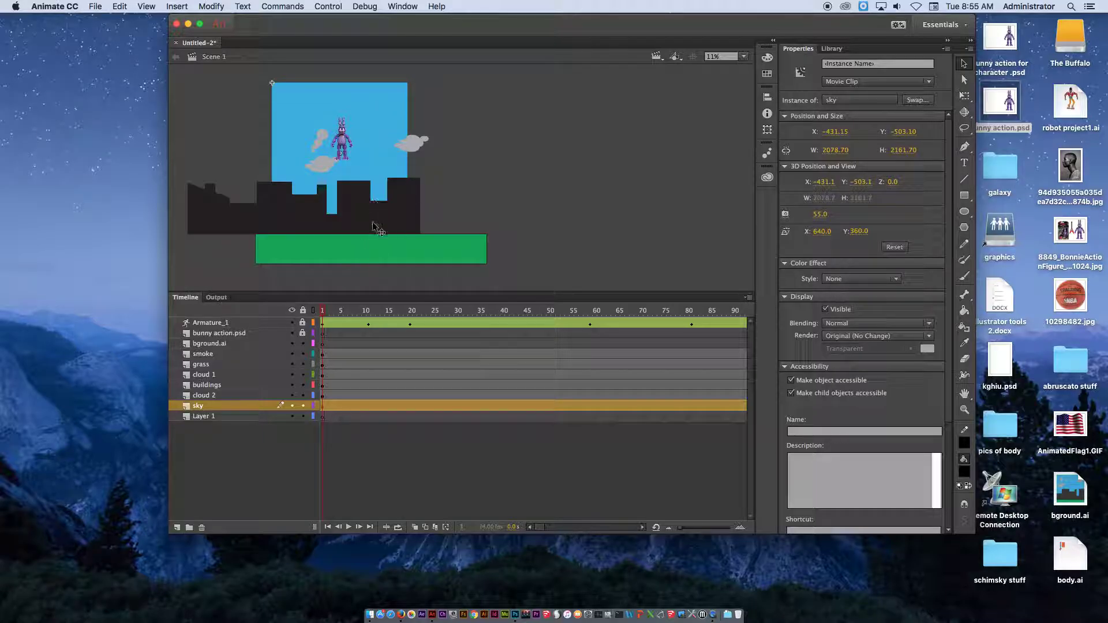
left_click_drag(374, 226, 389, 153)
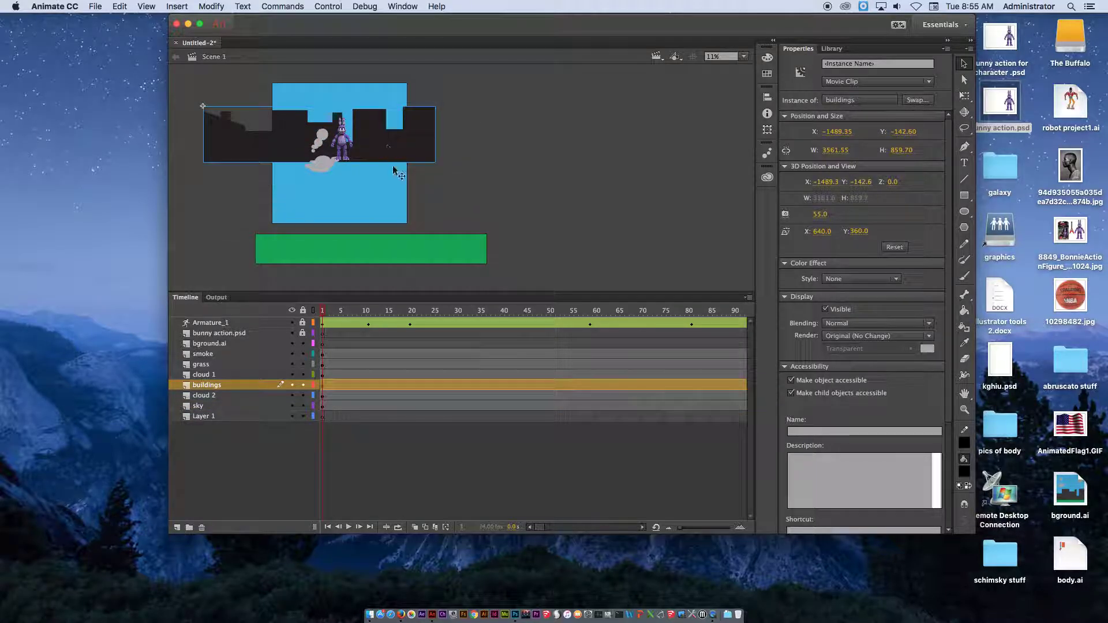
left_click_drag(388, 250, 364, 169)
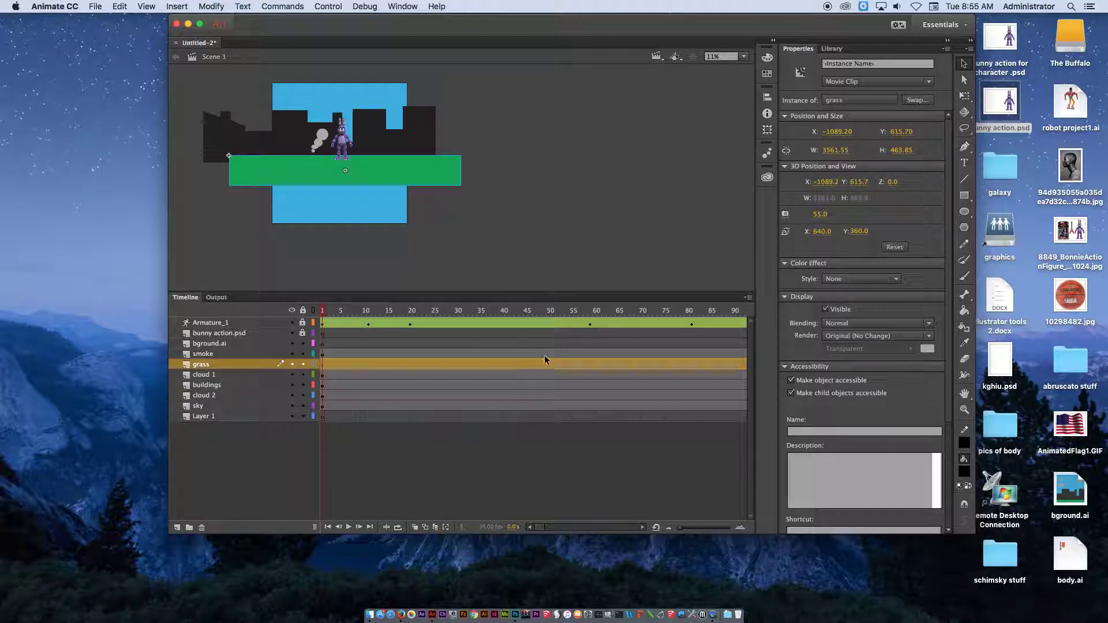
mouse_move(542, 530)
left_mouse_down()
mouse_move(579, 529)
mouse_move(532, 529)
left_mouse_up()
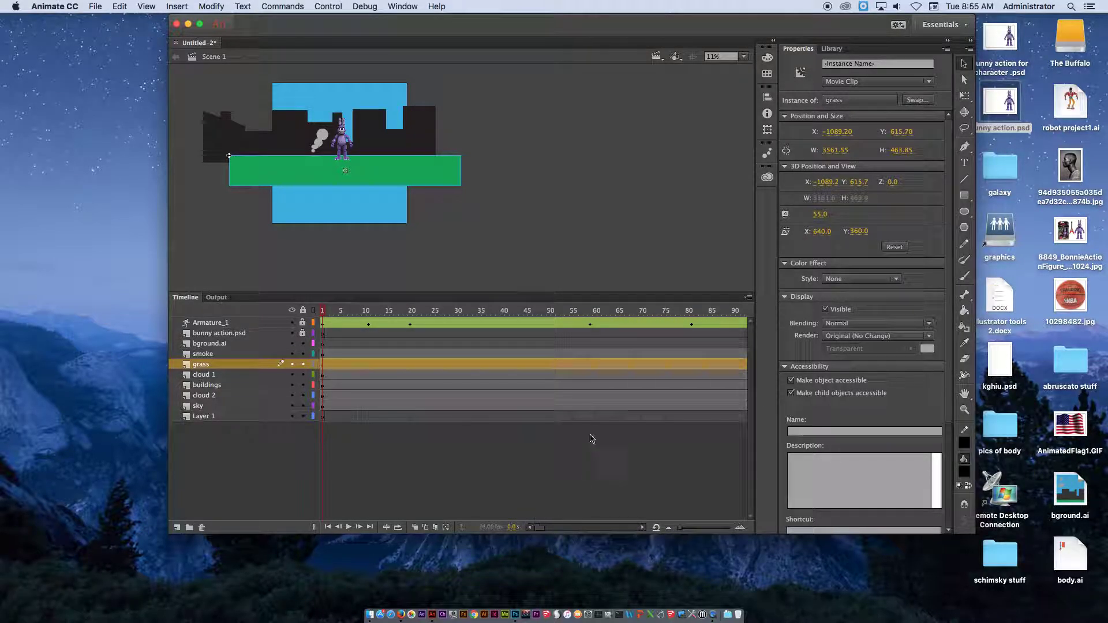
left_click(599, 353)
- Create motion tweens on the scenery layers through frame 61
left_click(599, 406)
right_click(598, 401)
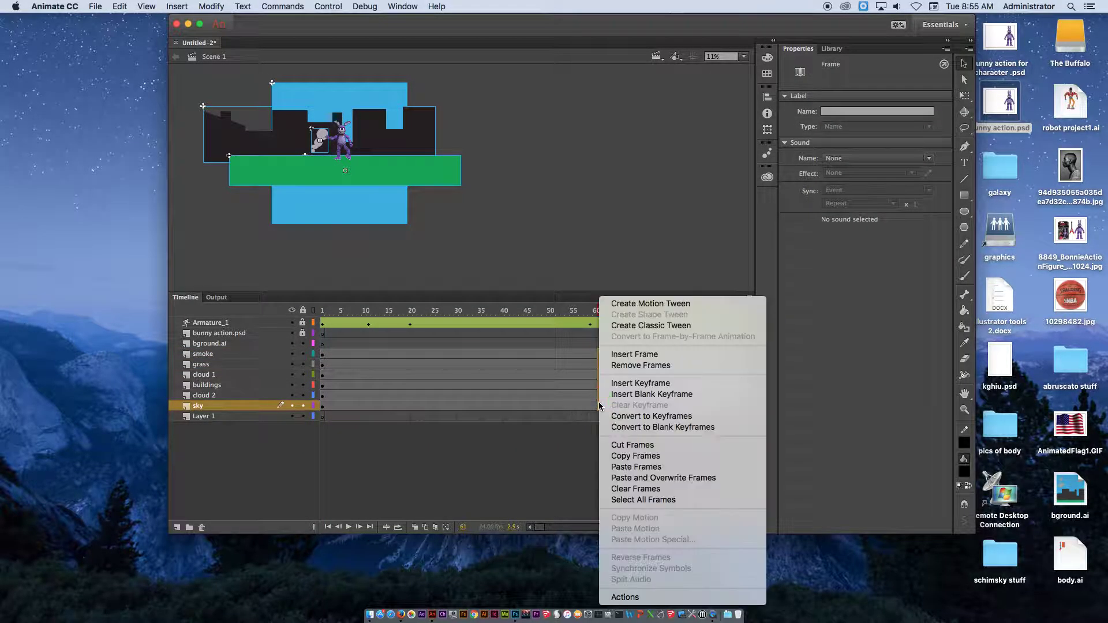
left_click(656, 307)
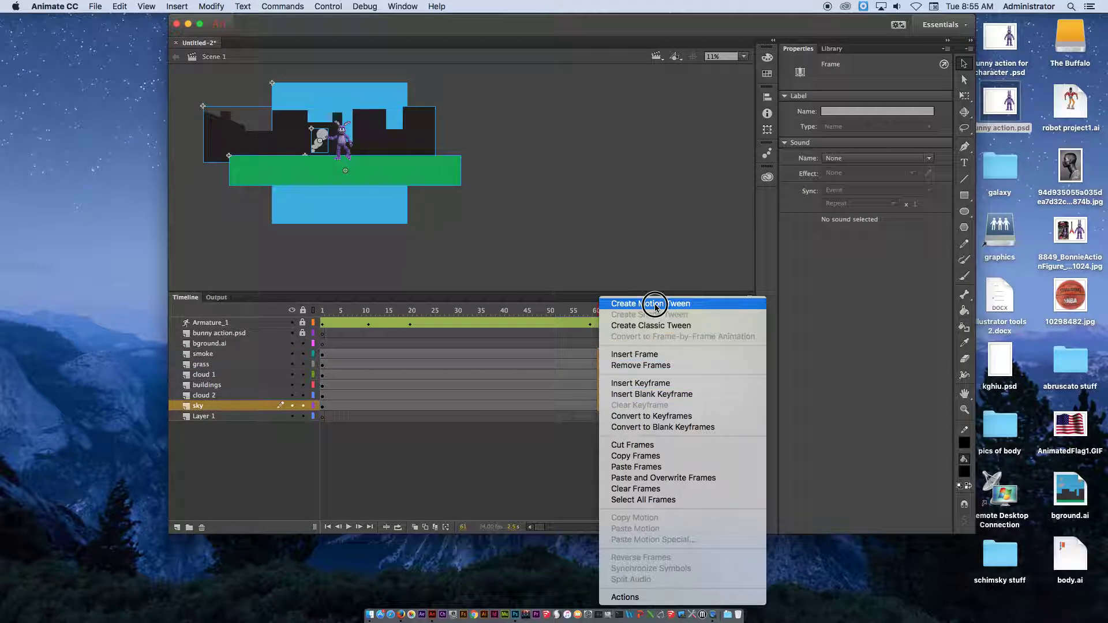
- Slide the buildings to the right at frame 81
left_click(323, 315)
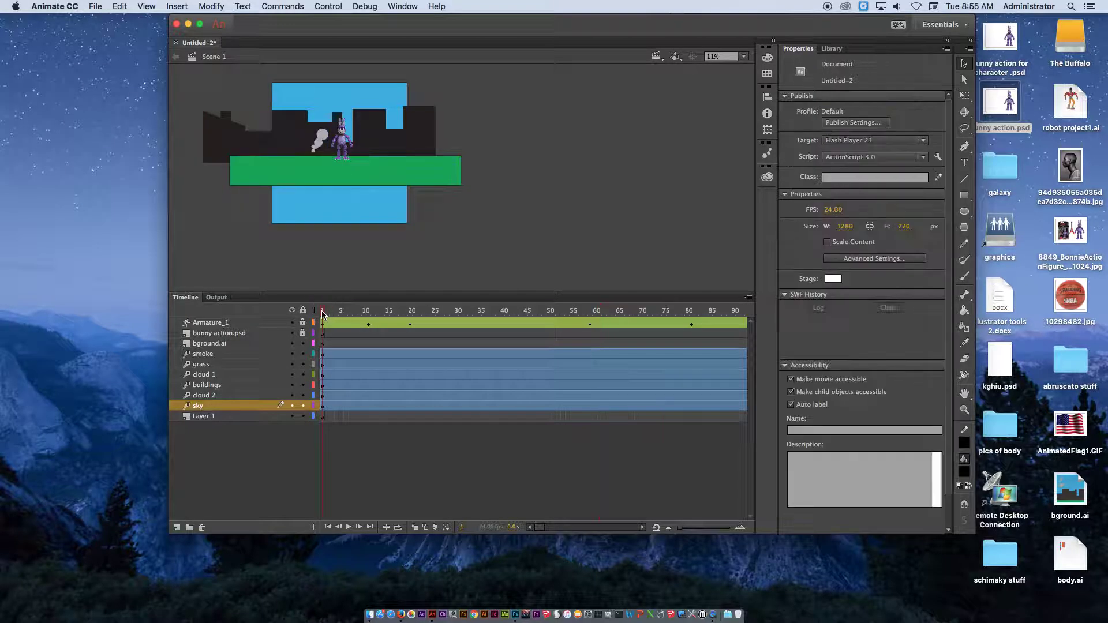
left_click(394, 136)
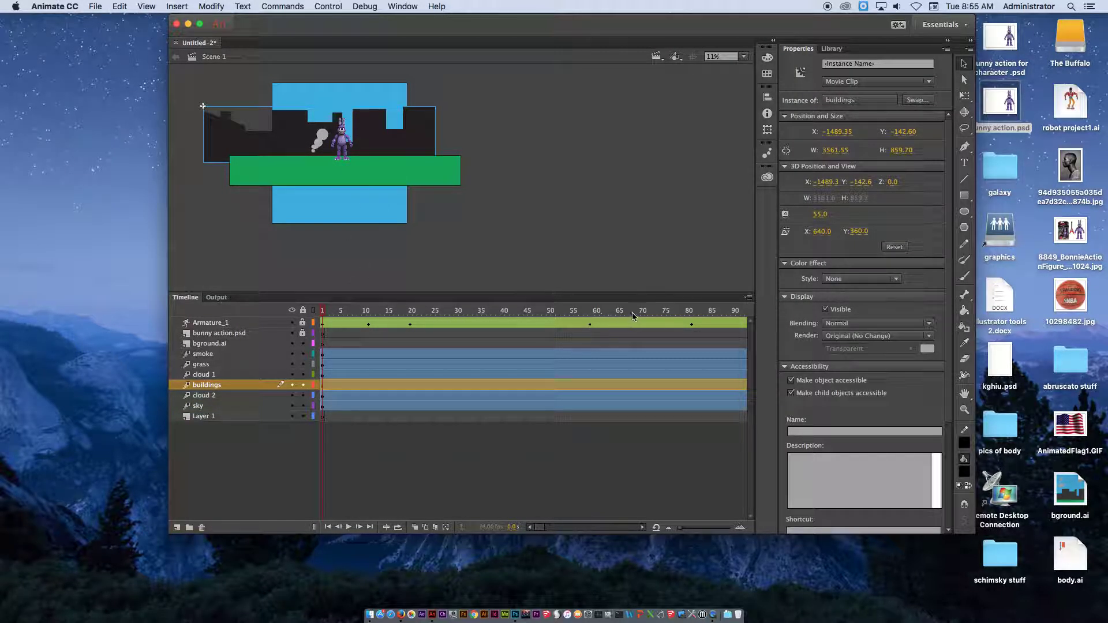
left_click(692, 313)
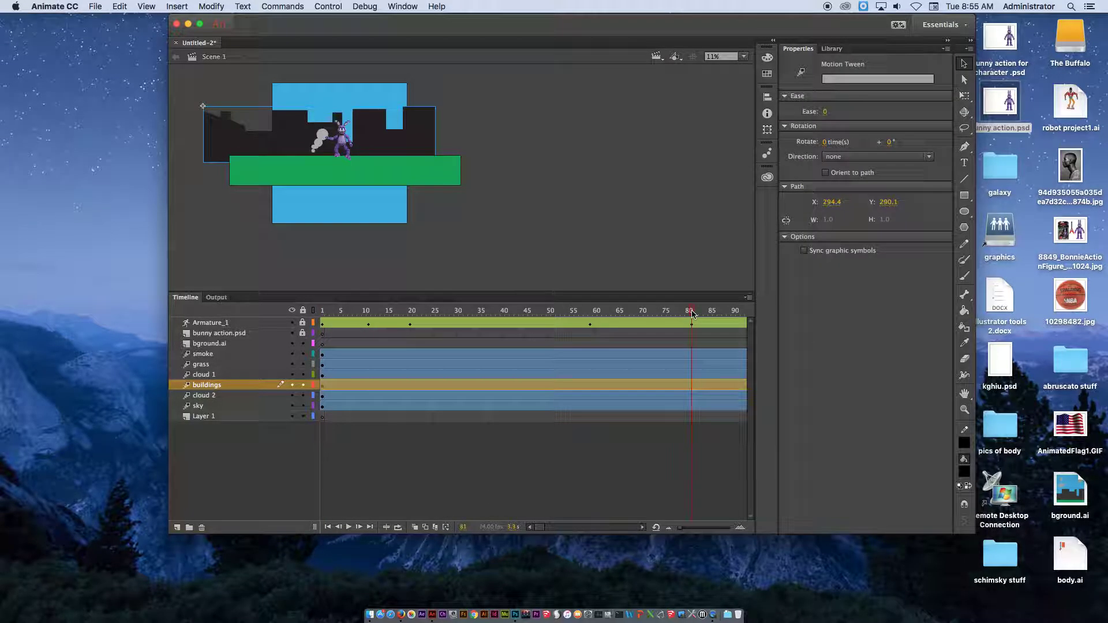
left_click_drag(397, 155, 454, 150)
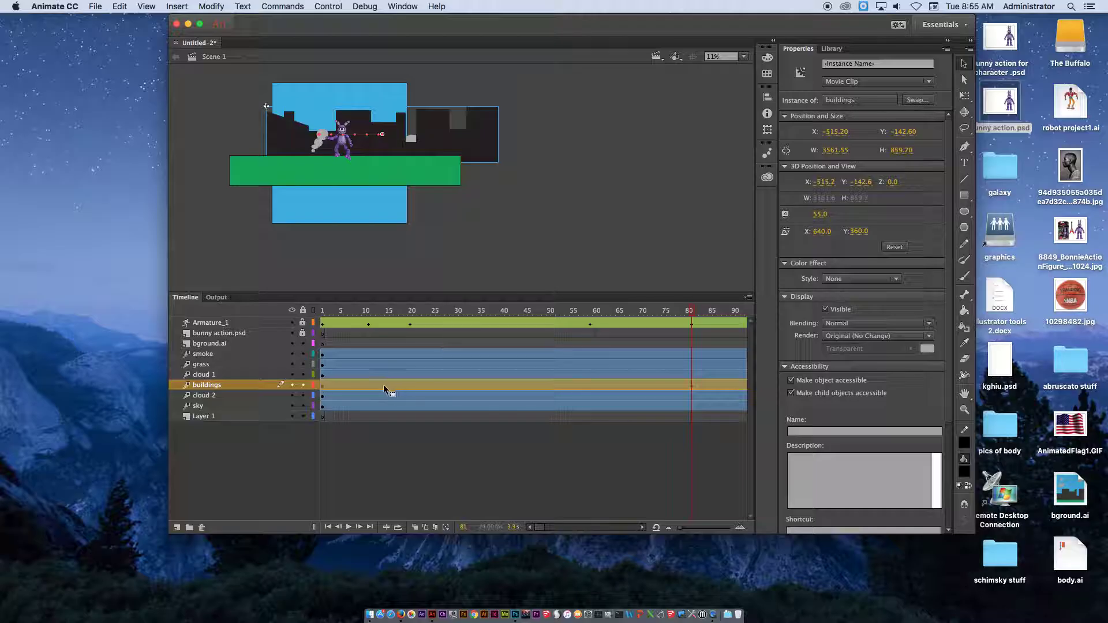
- At frame 81, reposition the grass strip, raise the cloud slightly, then preview the scenery motion
left_click(388, 175)
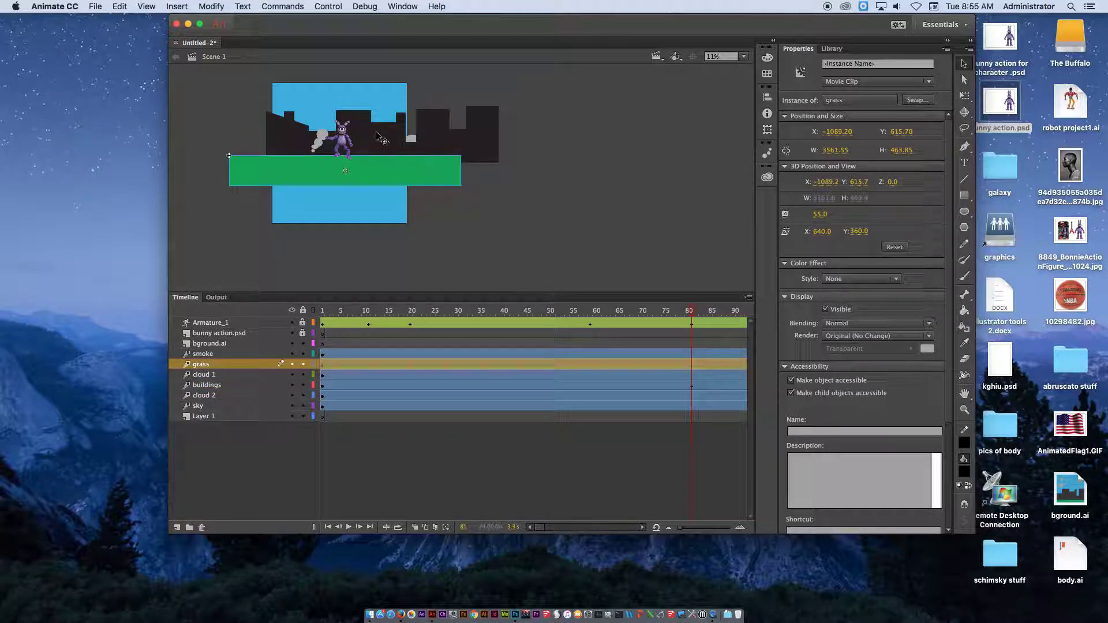
left_click(414, 140)
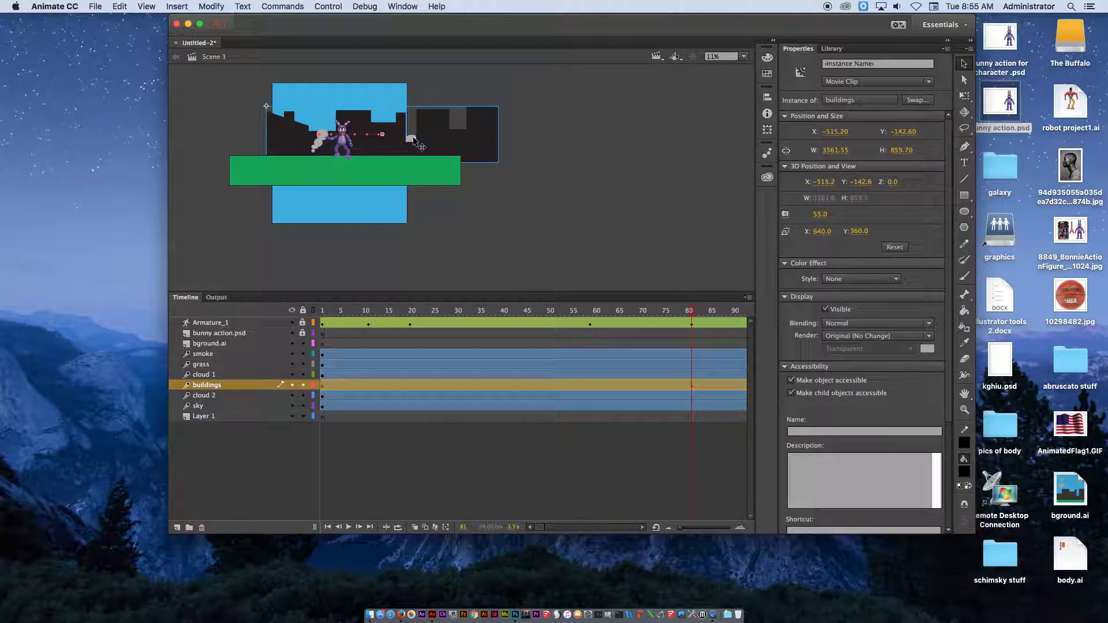
left_click(232, 376)
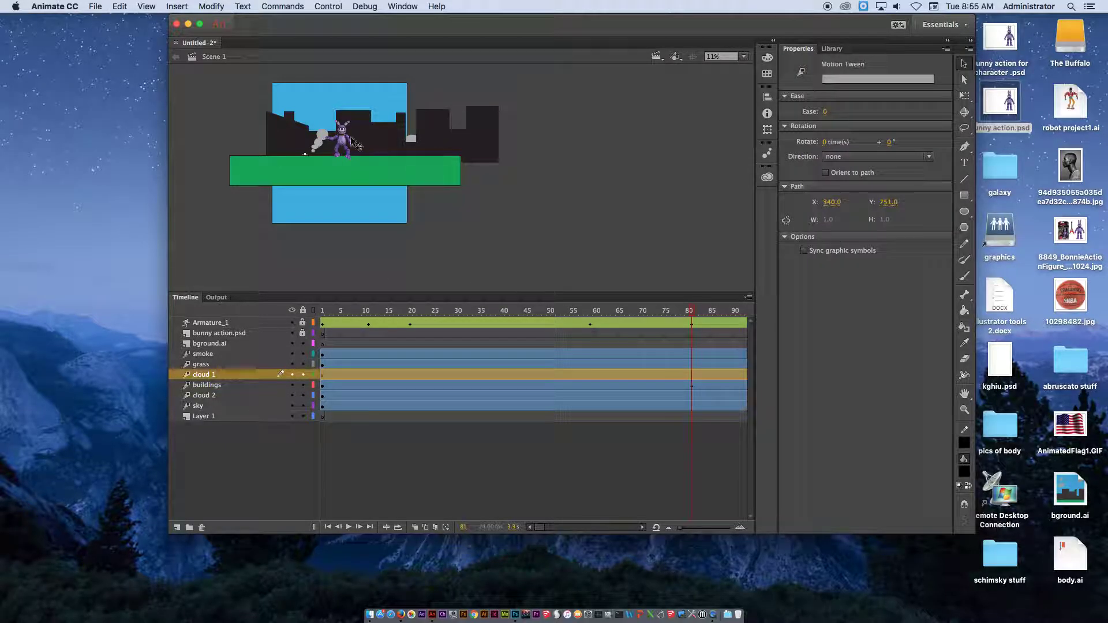
left_click_drag(305, 167, 305, 199)
left_click(310, 115)
left_click_drag(309, 114, 309, 95)
left_click_drag(317, 189, 317, 164)
left_click_drag(328, 312, 621, 307)
left_click(744, 56)
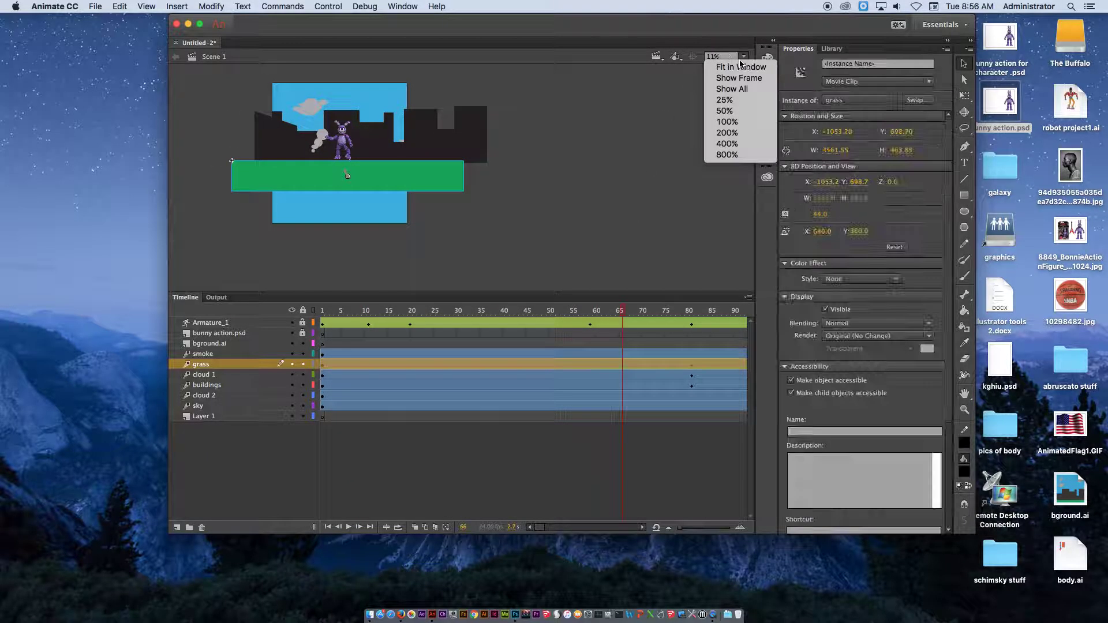
left_click(729, 67)
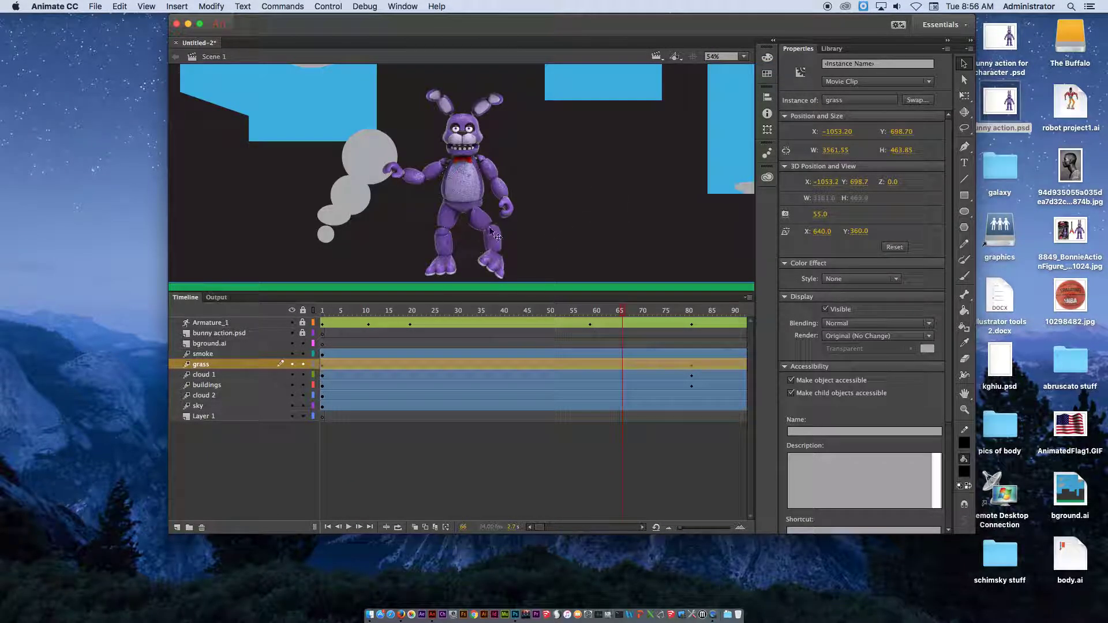
key("super+minus")
key("super+minus")
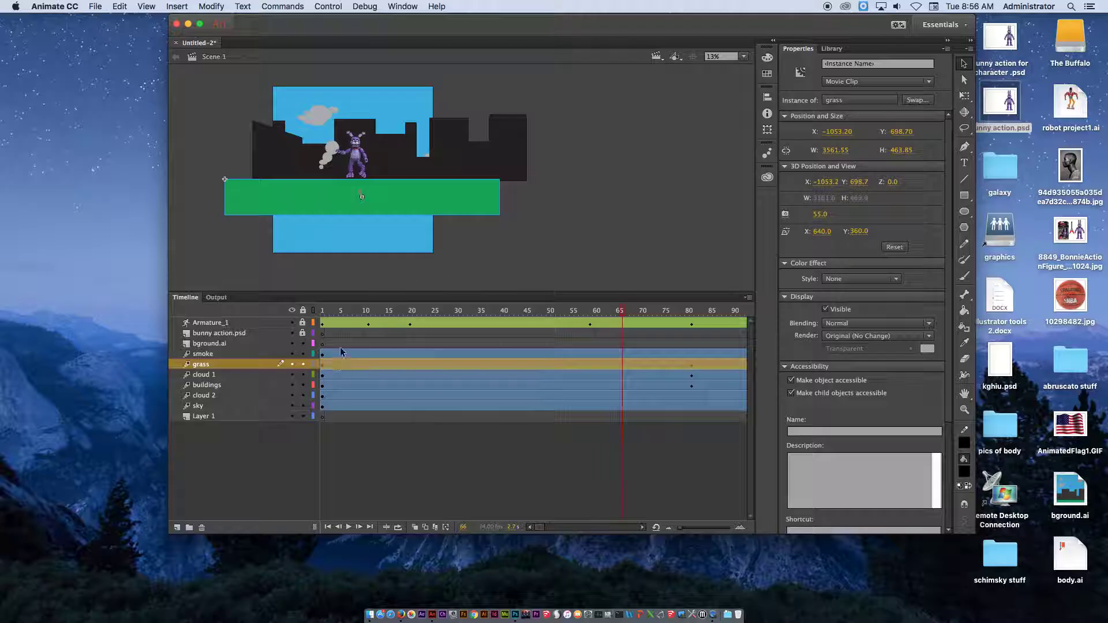
left_click(349, 528)
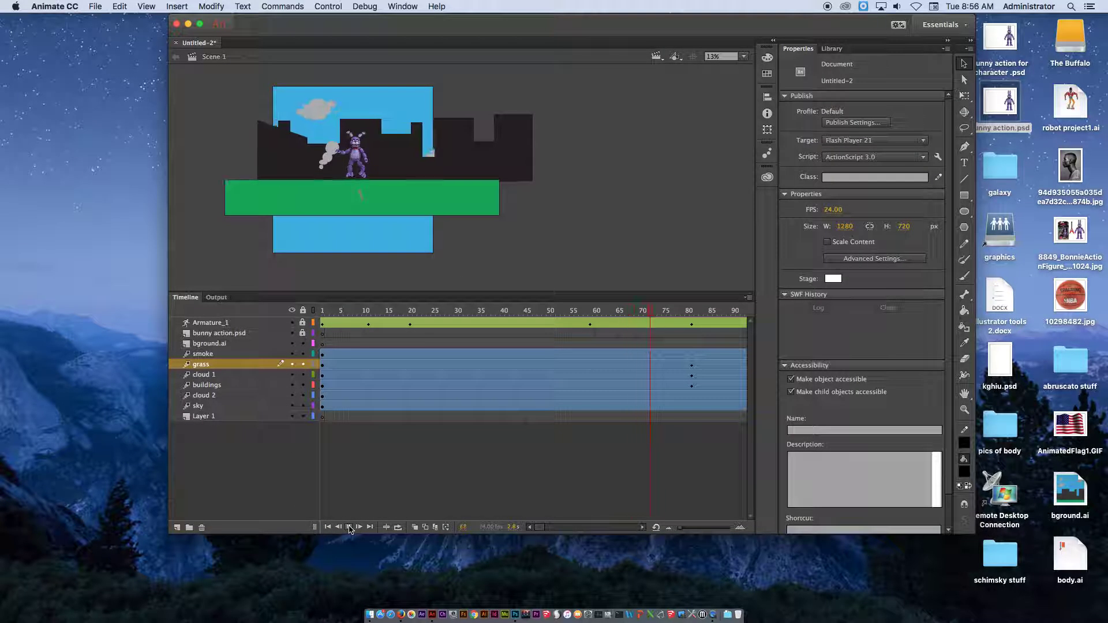
left_click(349, 527)
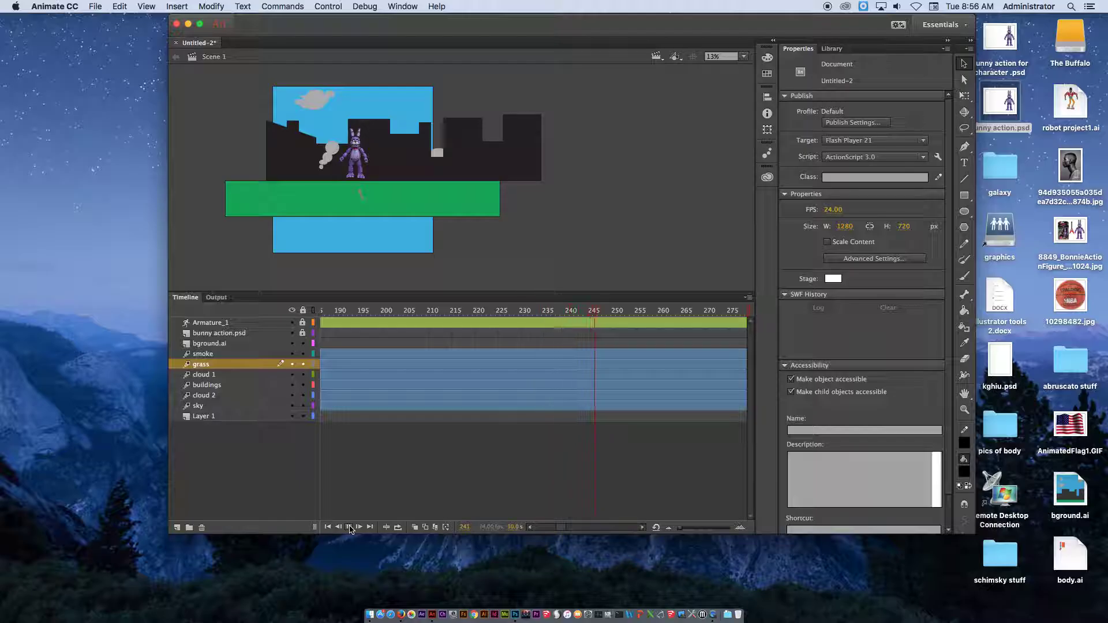
left_click(349, 527)
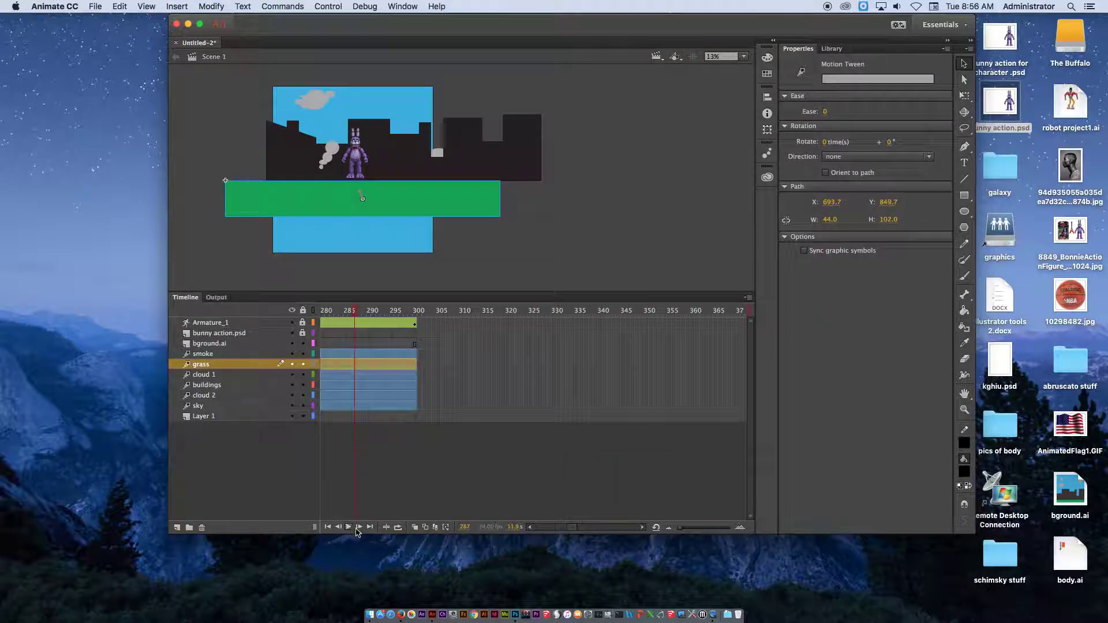
left_click(339, 528)
left_click(328, 527)
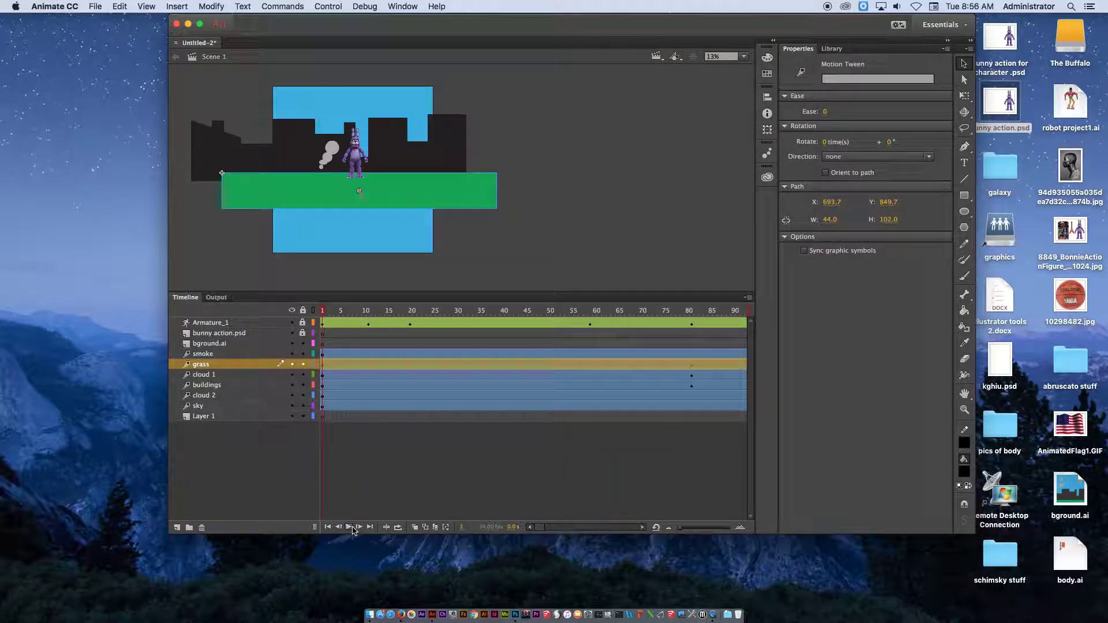
left_click(349, 527)
left_click(351, 528)
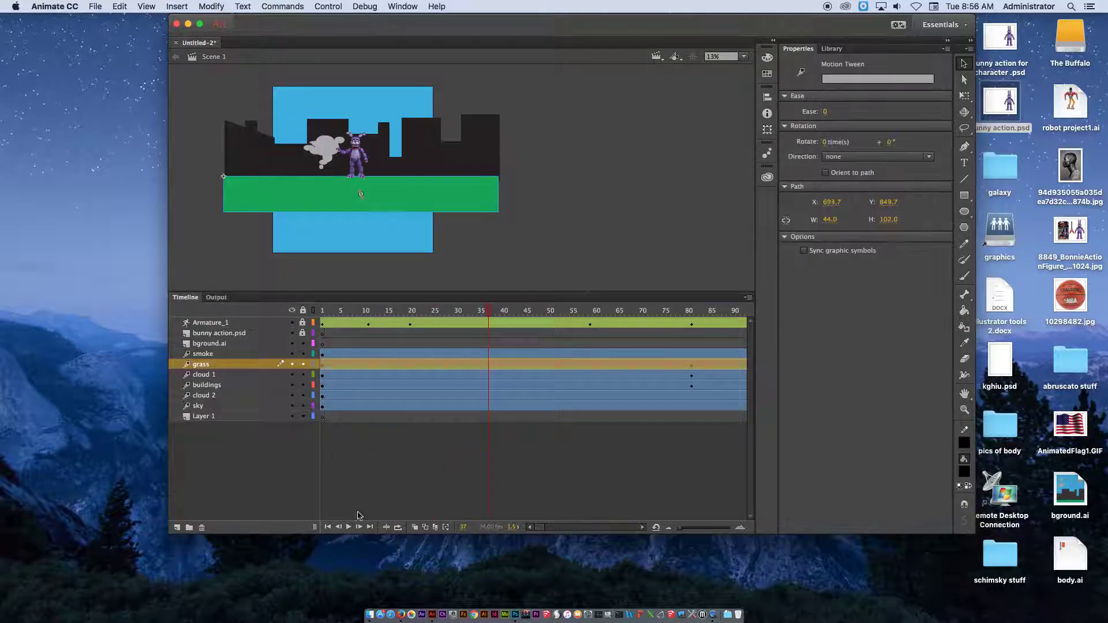
left_click(328, 7)
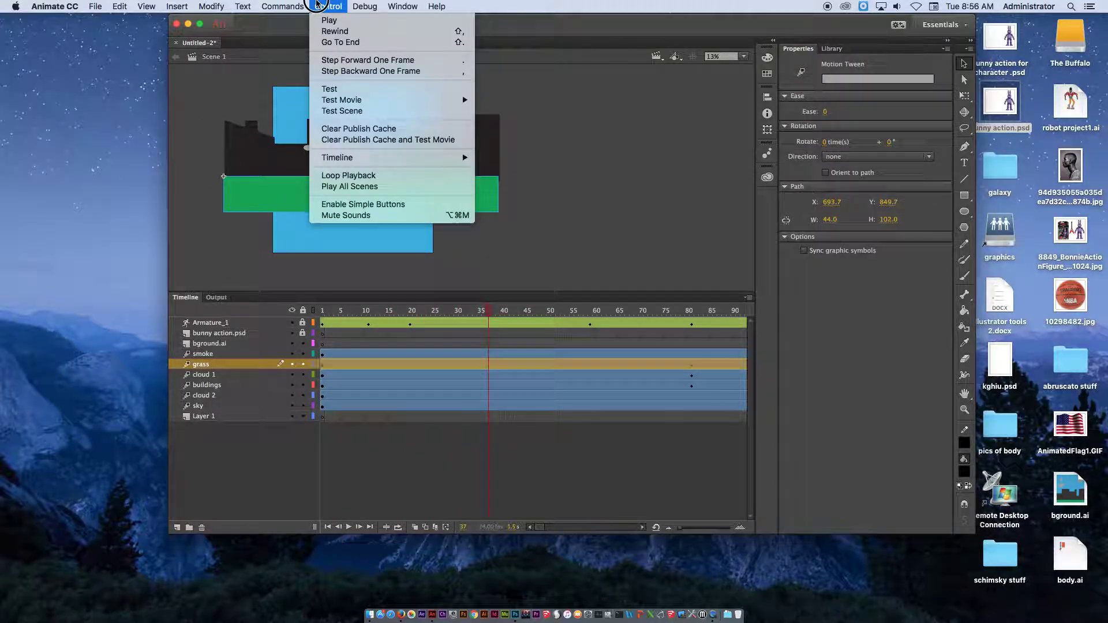
left_click(329, 91)
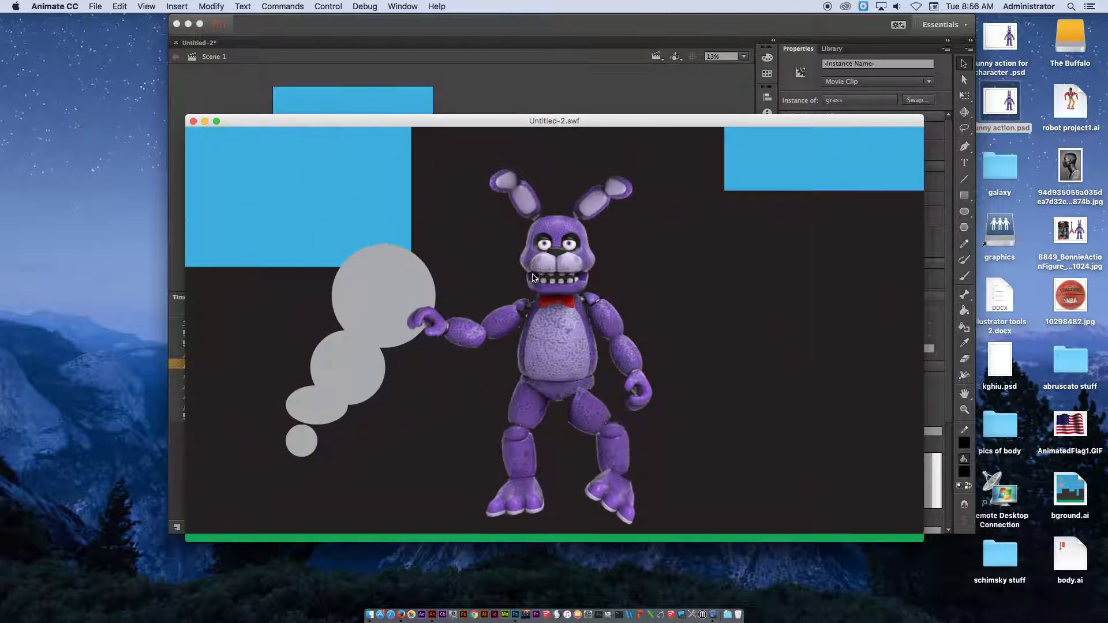
left_click(194, 121)
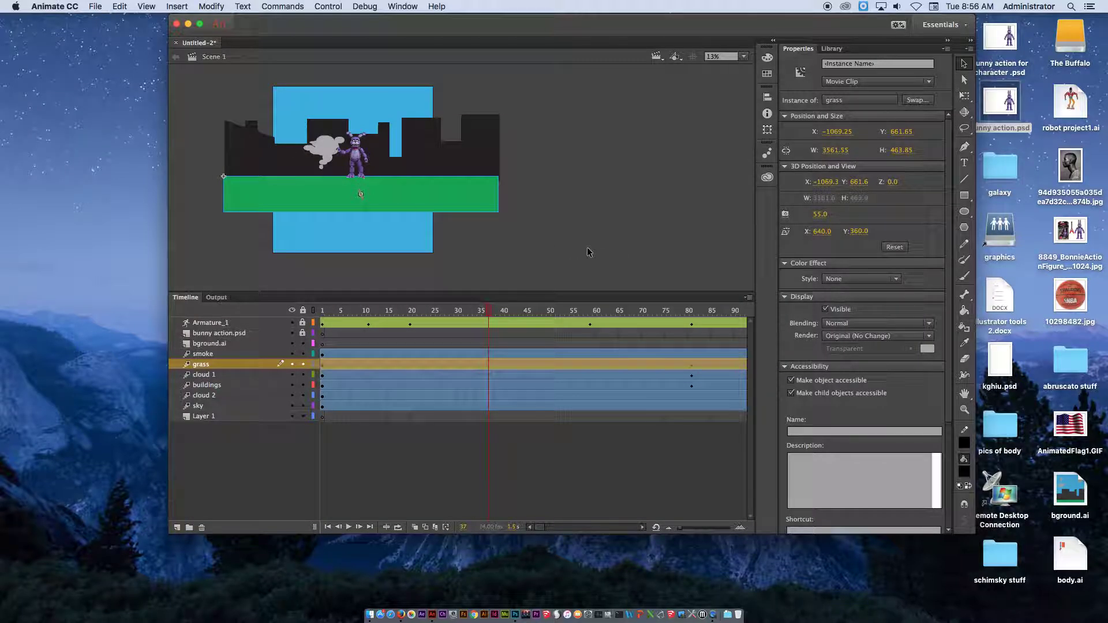